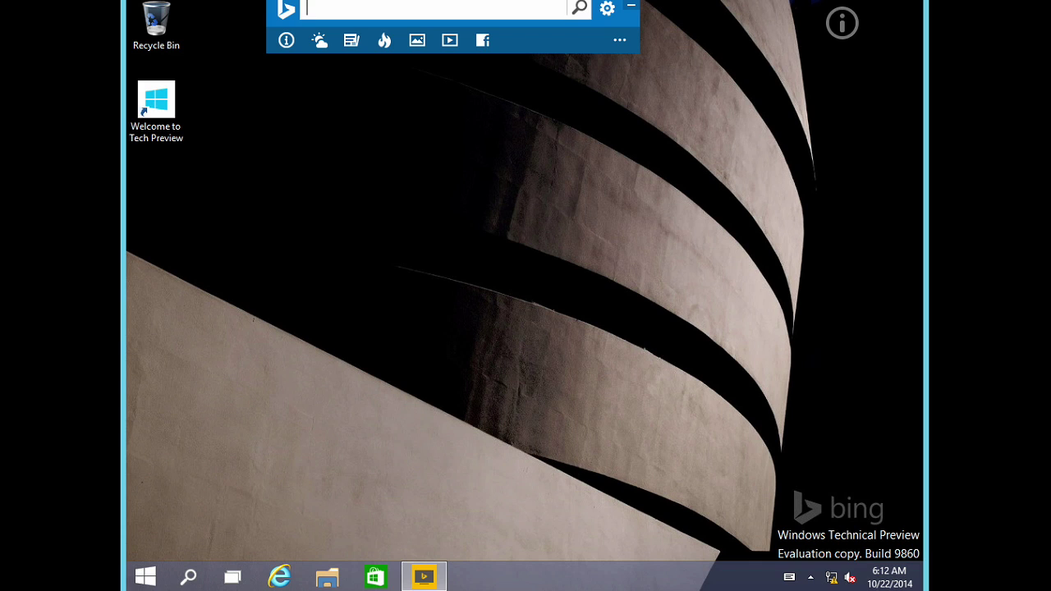
Step: In the taskbar's Start Menu properties, turn "Use the Start menu instead of the Start screen" off and back on, and accept the dialog
right_click(604, 583)
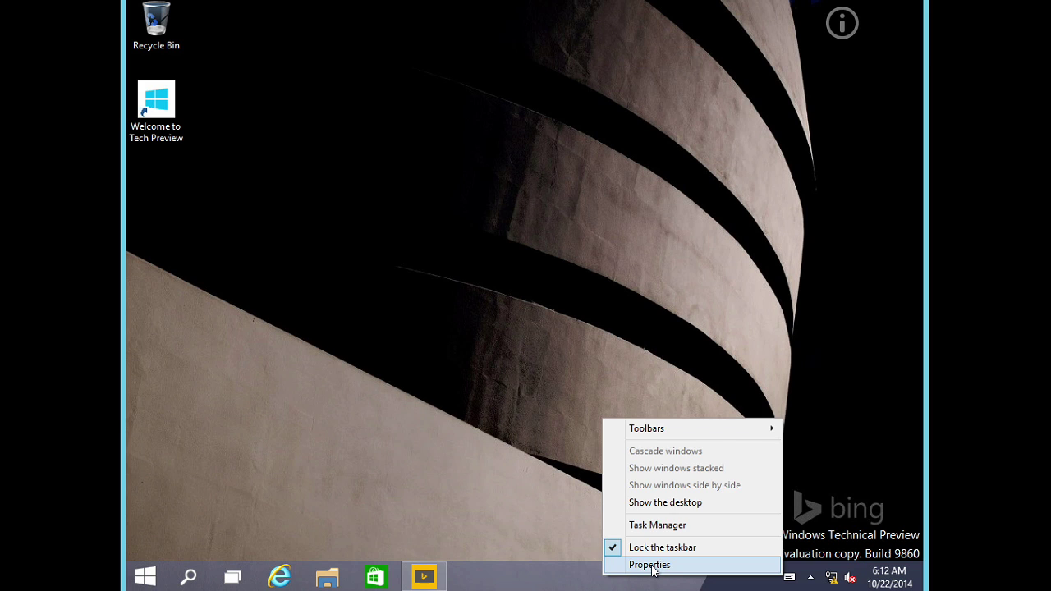
click(636, 566)
drag(354, 167, 531, 128)
click(441, 156)
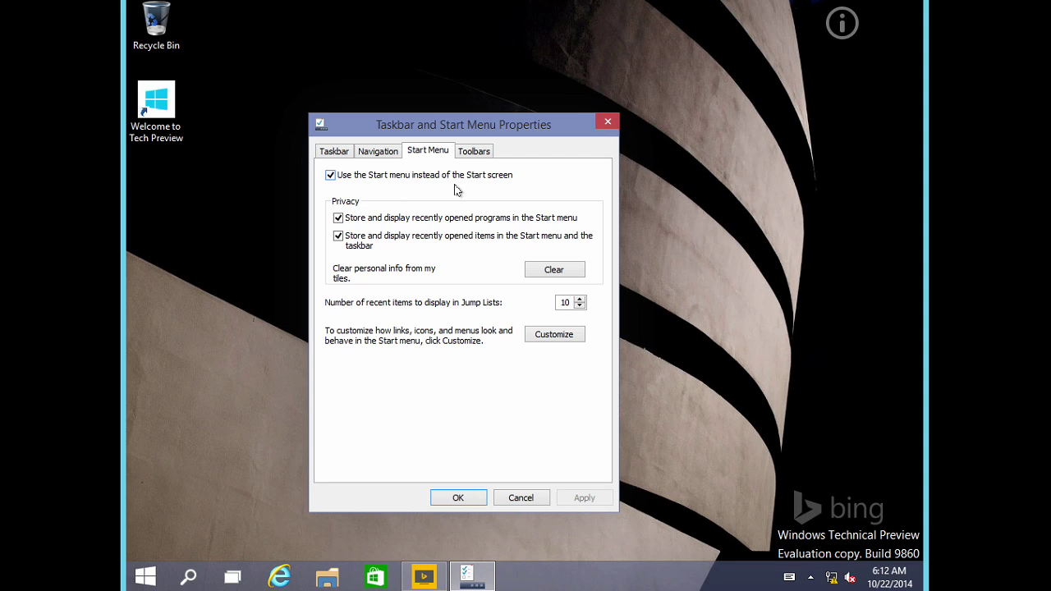
click(330, 177)
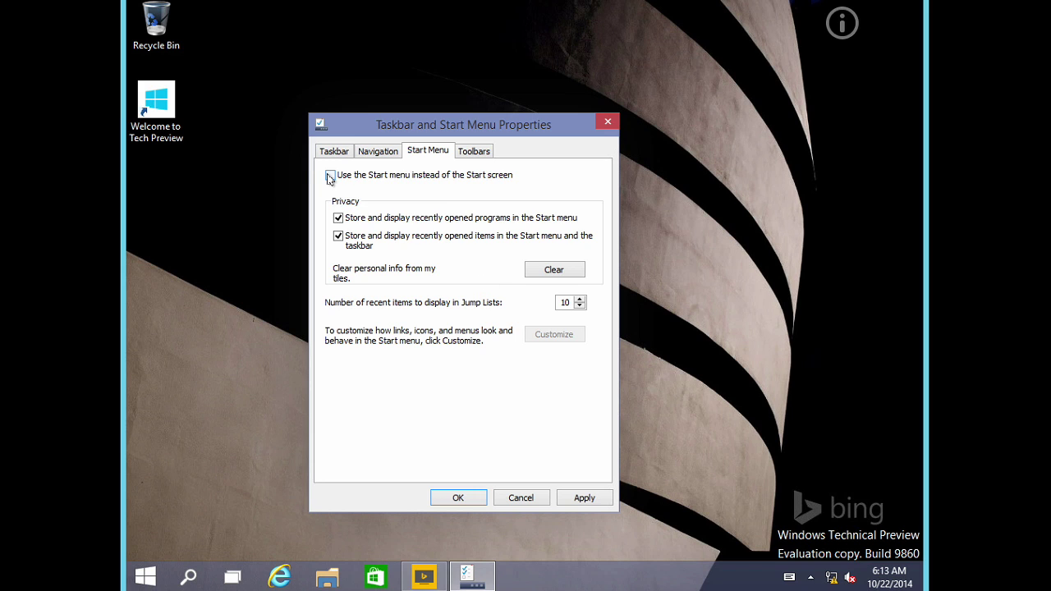
click(330, 177)
click(457, 496)
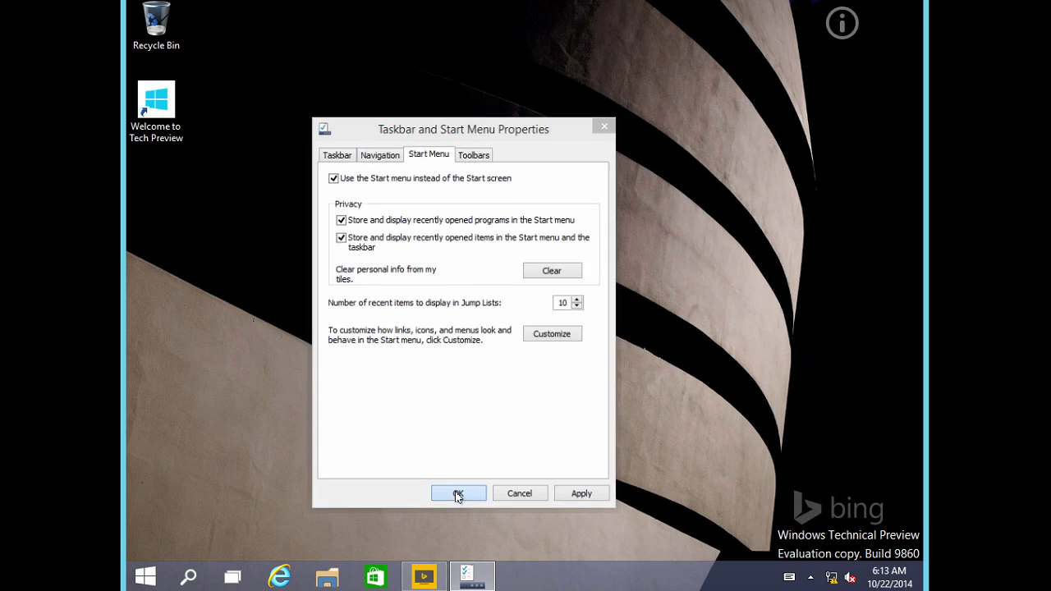
Step: Resize the Calendar and People tiles in the Start menu to Small
click(146, 577)
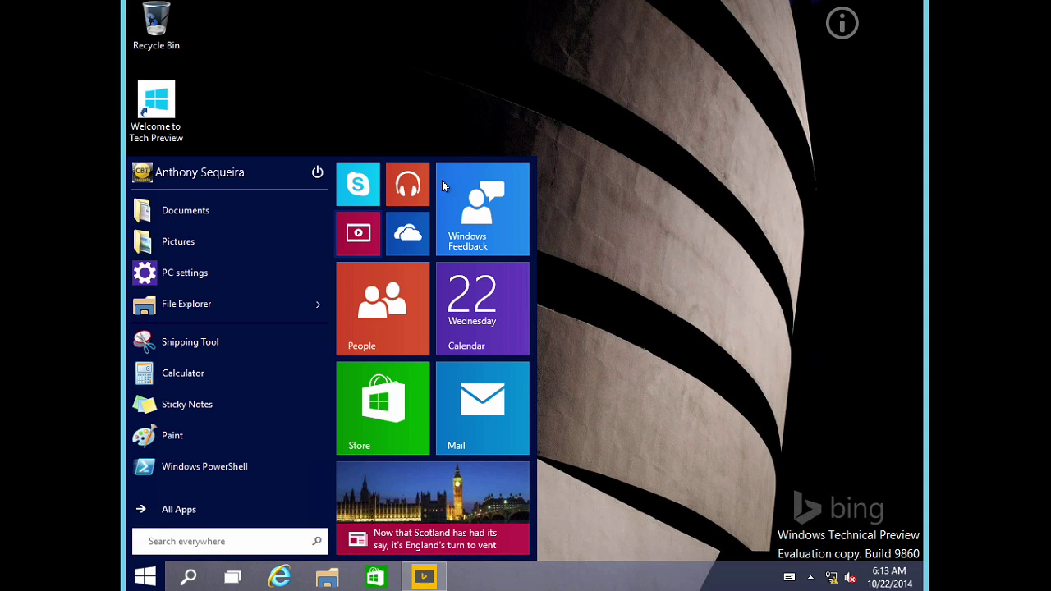
right_click(453, 290)
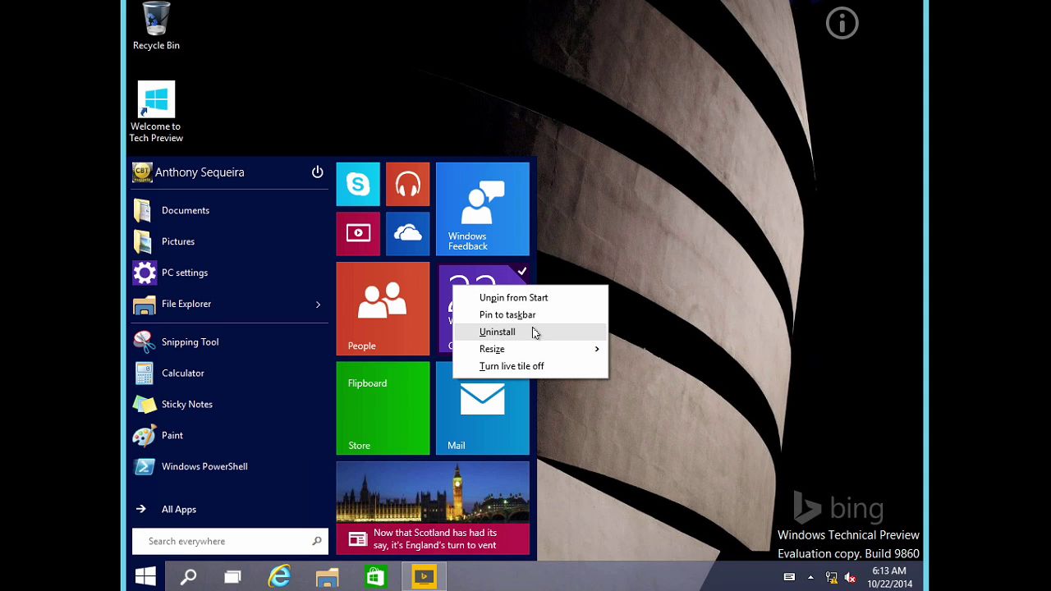
mouse_move(528, 351)
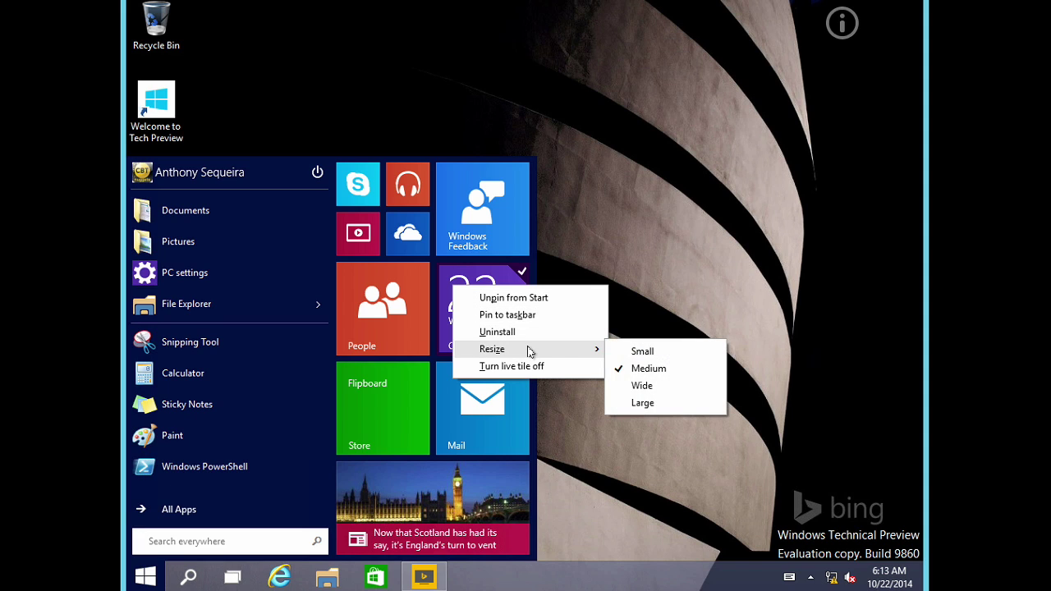
click(636, 353)
right_click(394, 313)
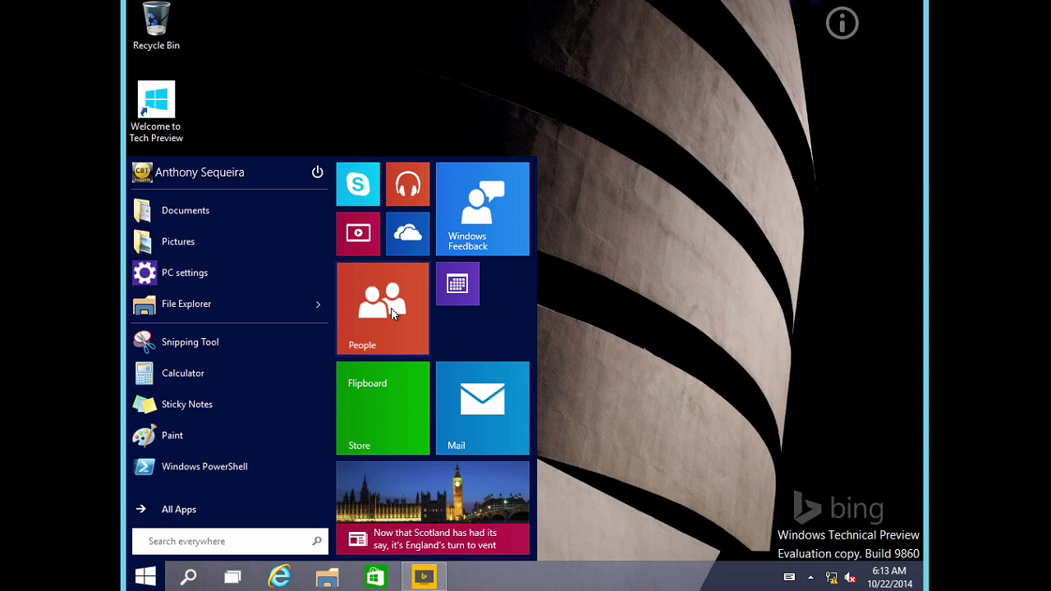
mouse_move(456, 374)
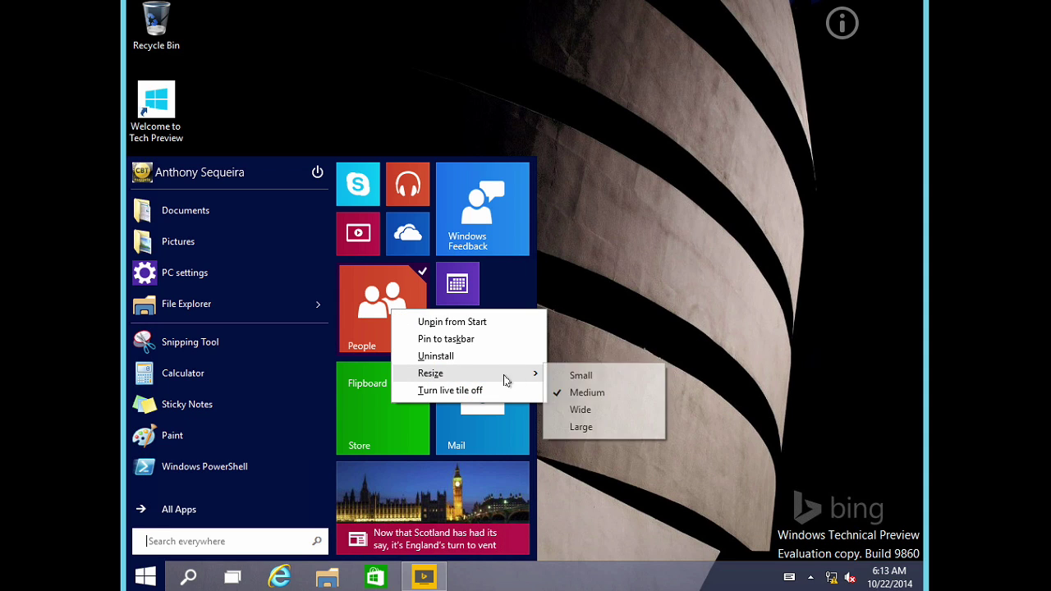
click(567, 375)
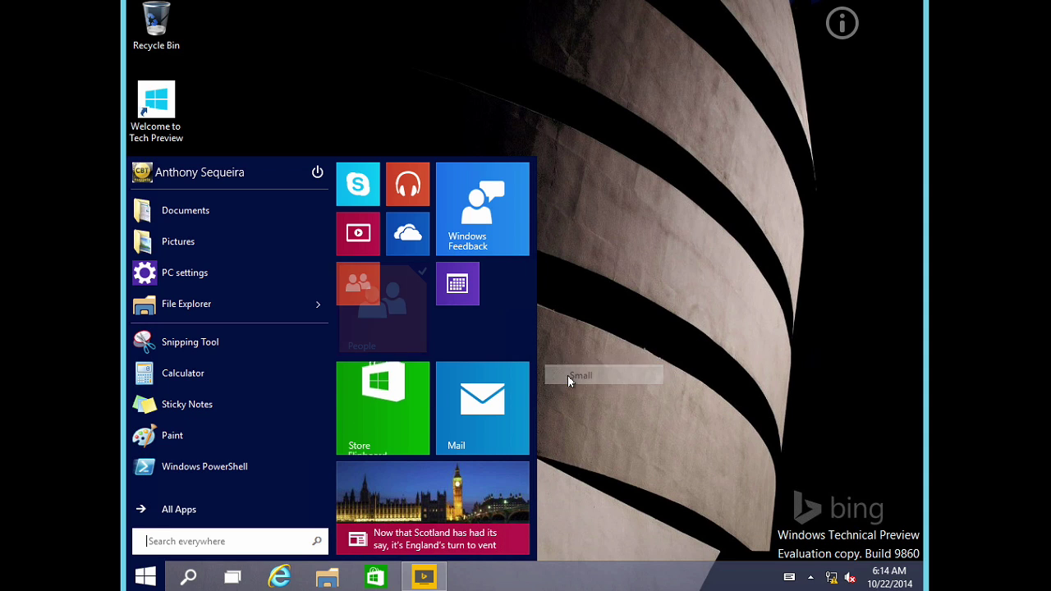
Step: Resize the Store and Mail tiles in the Start menu to Small
right_click(416, 406)
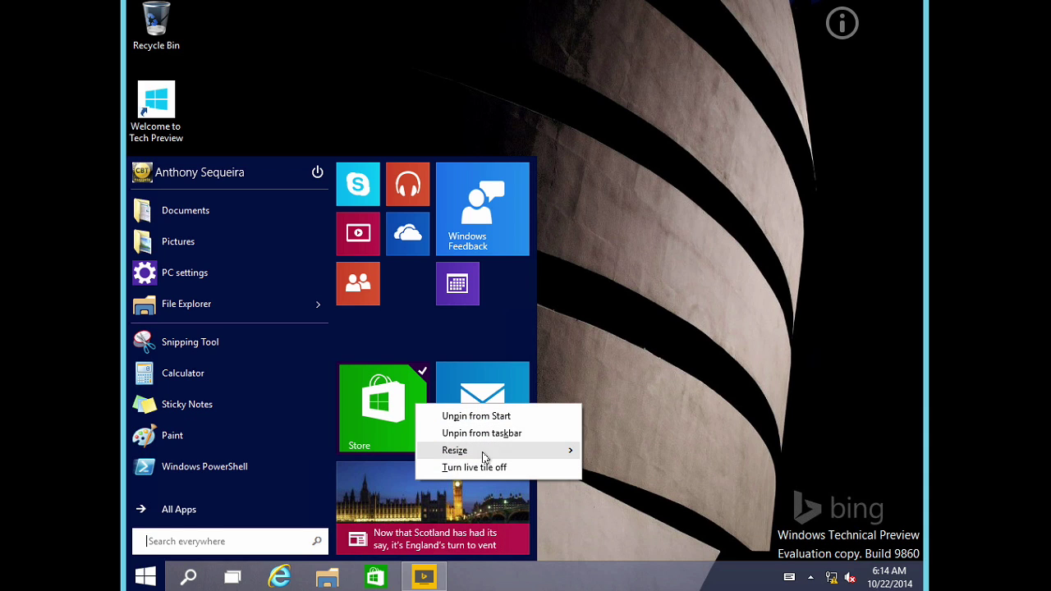
mouse_move(563, 454)
click(616, 453)
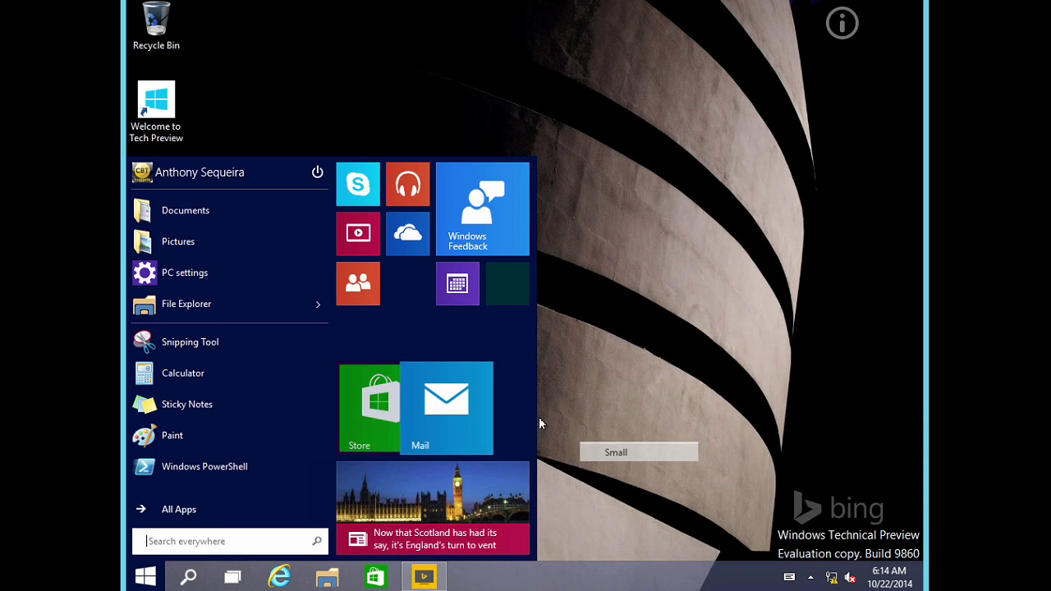
right_click(413, 399)
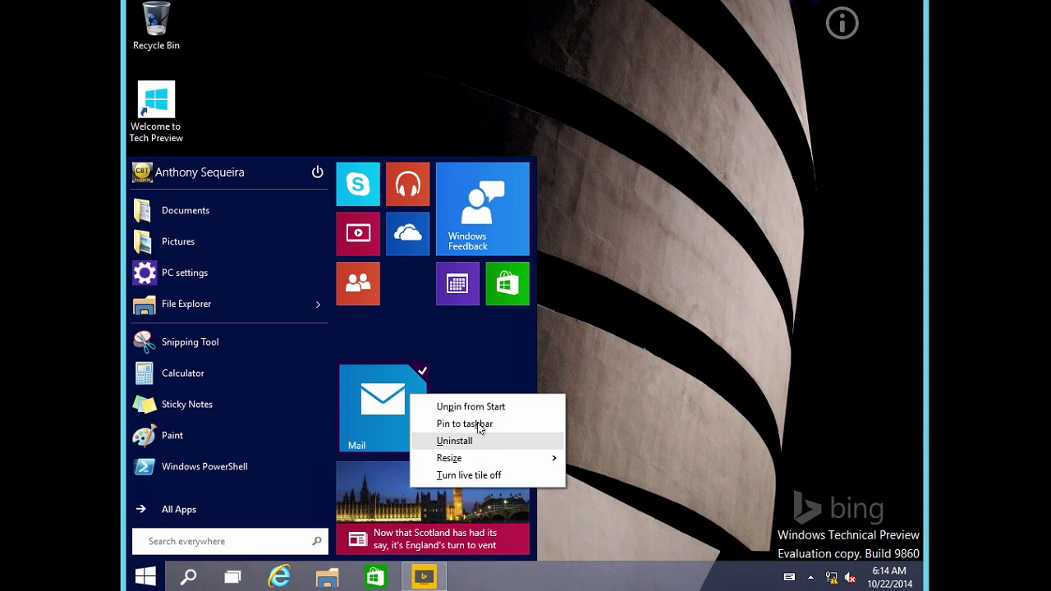
mouse_move(536, 458)
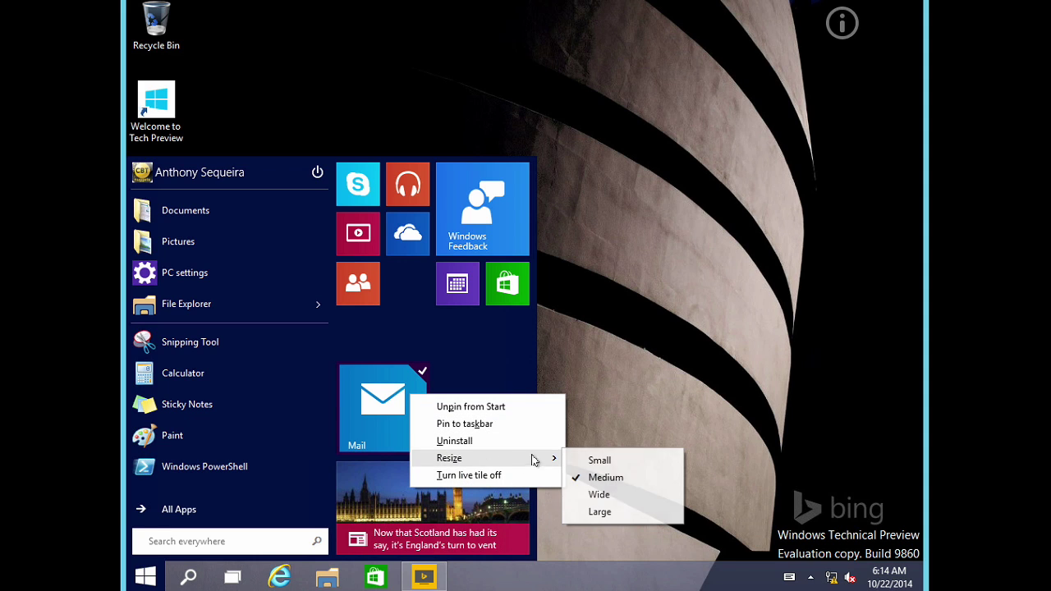
click(592, 461)
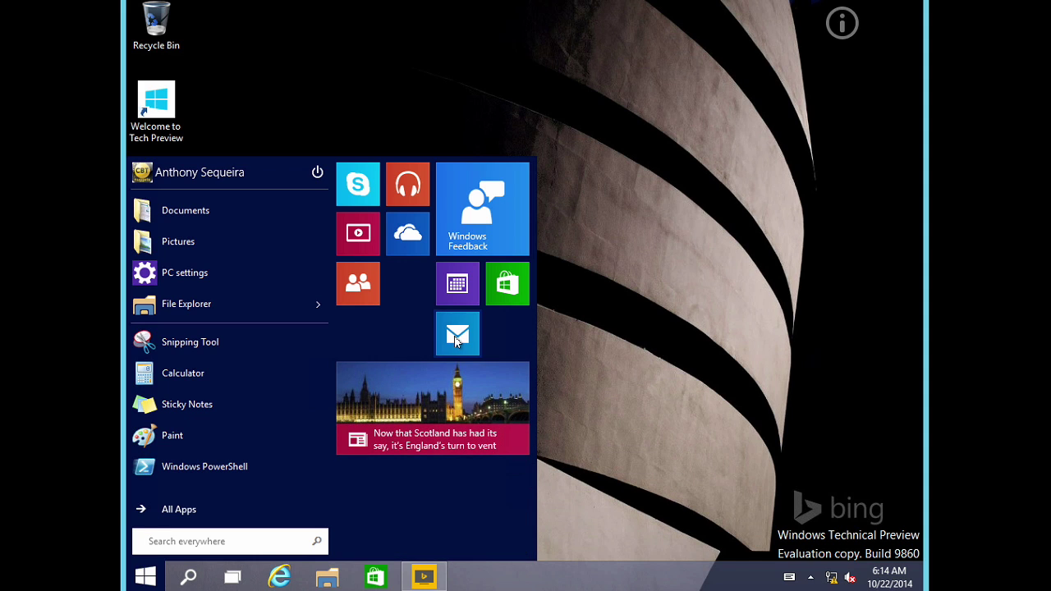
Step: Move the Mail tile between the People and Calendar tiles, and place the wide news tile above that row of small tiles
drag(402, 316, 407, 282)
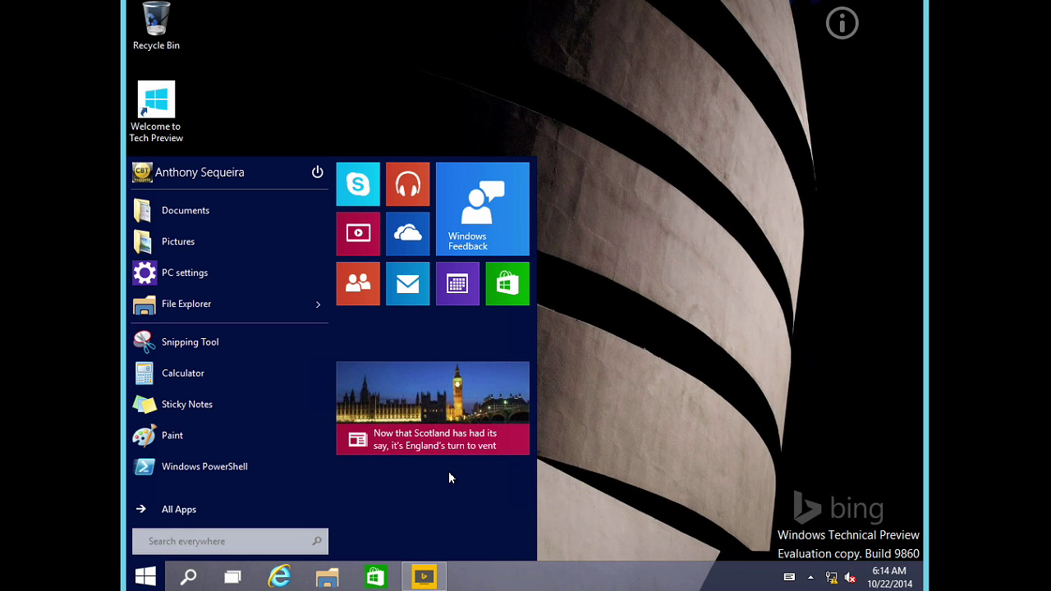
drag(451, 426, 456, 374)
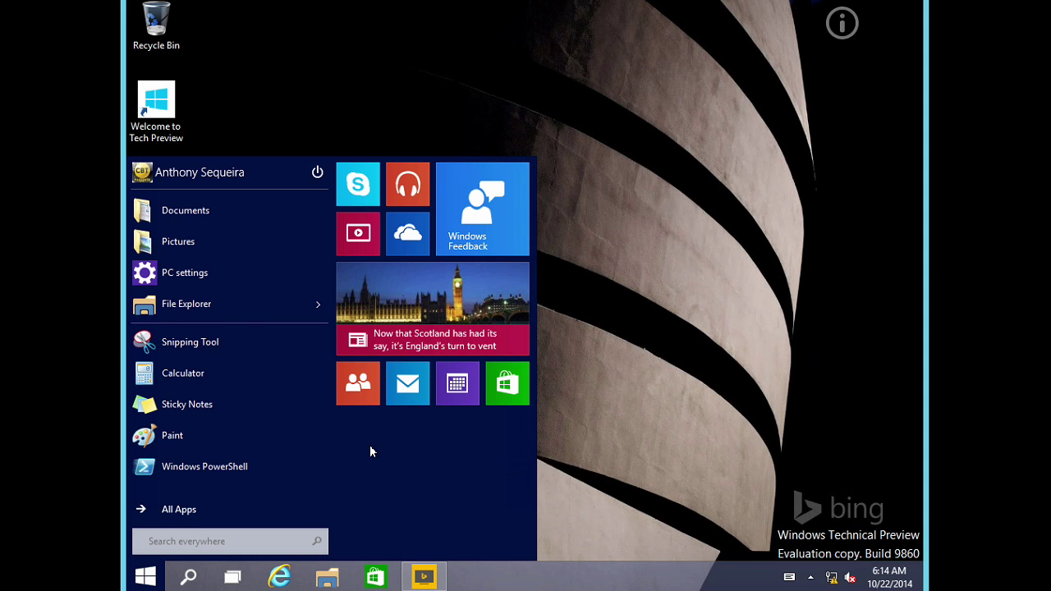
Step: Pin Sound Recorder from the Windows Accessories group of All Apps as a tile below the news tile, and return to the main Start menu list
mouse_move(220, 305)
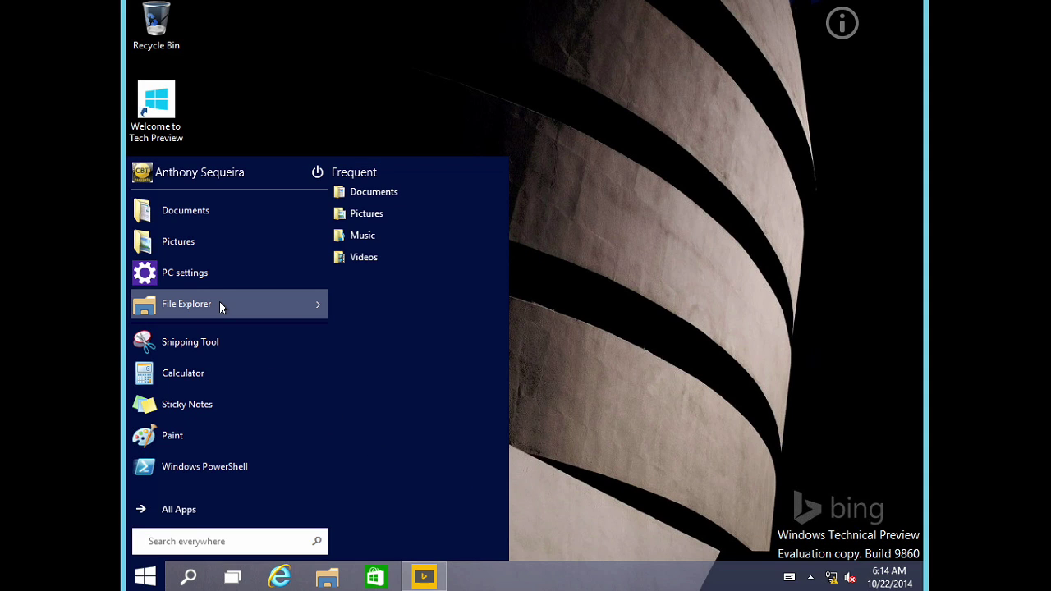
click(200, 507)
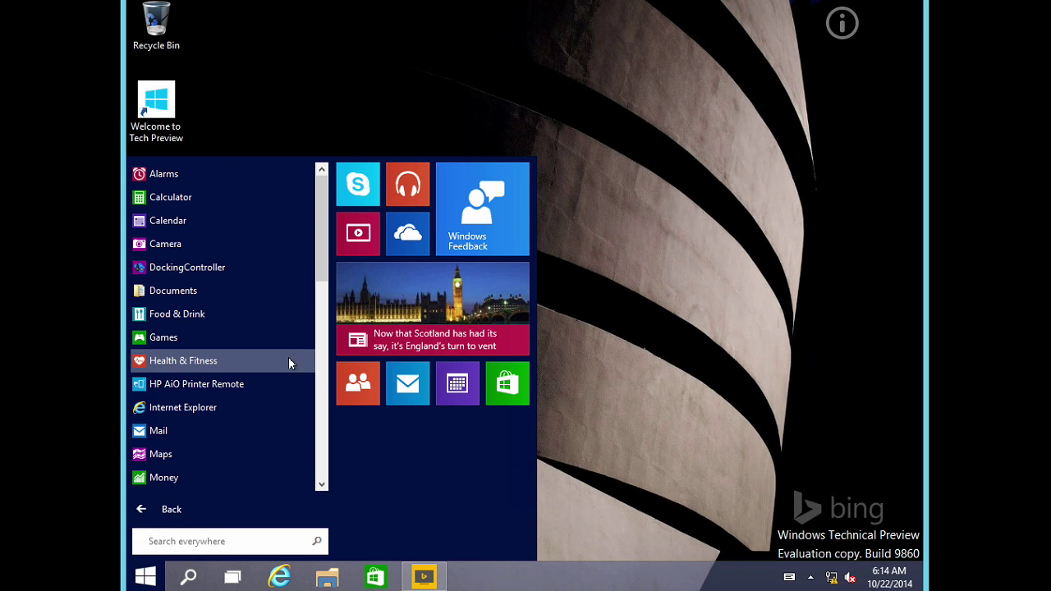
drag(321, 272, 332, 470)
click(234, 431)
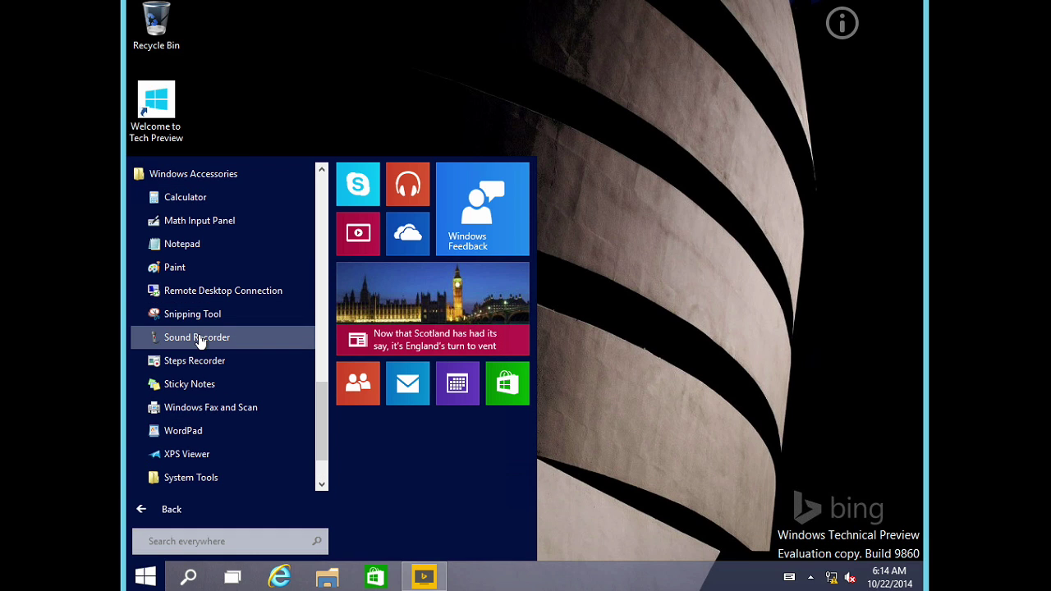
drag(199, 342, 408, 405)
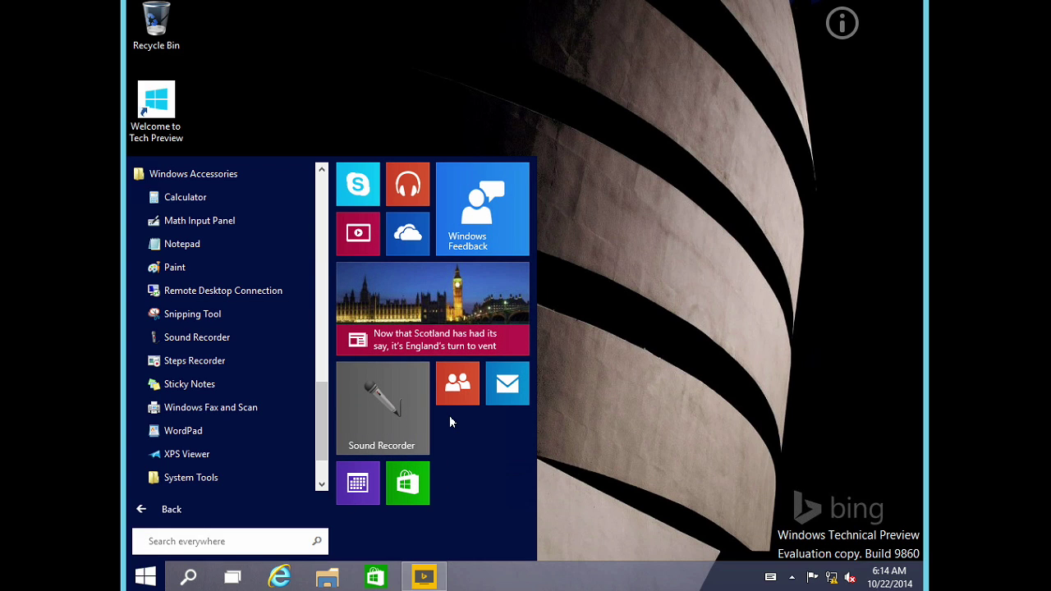
click(162, 509)
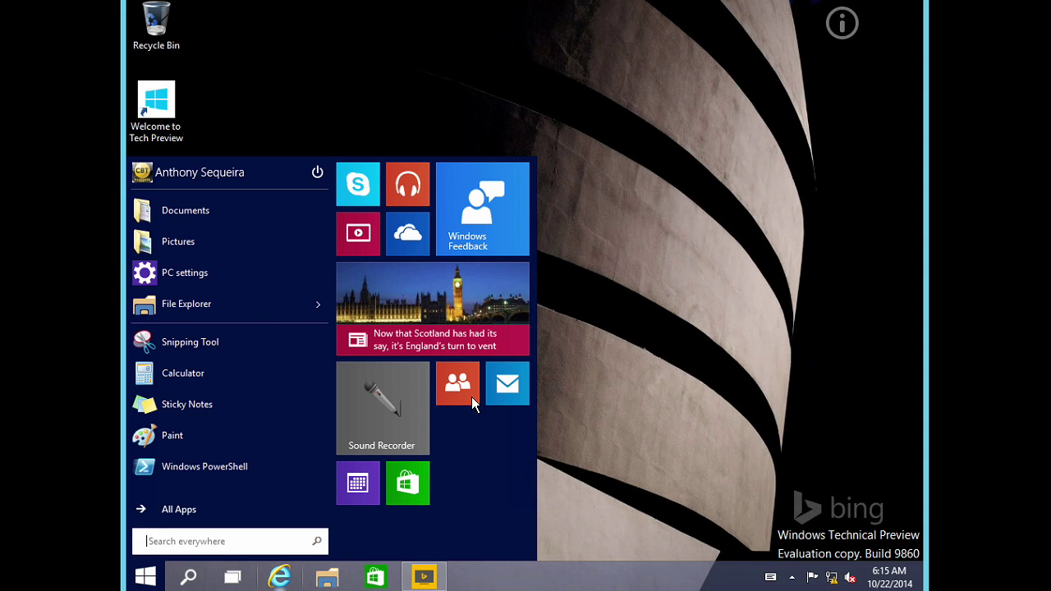
Step: Set the color of the taskbar, window borders and Start menu to the second-row blue swatch at maximum intensity, and save the changes
right_click(478, 448)
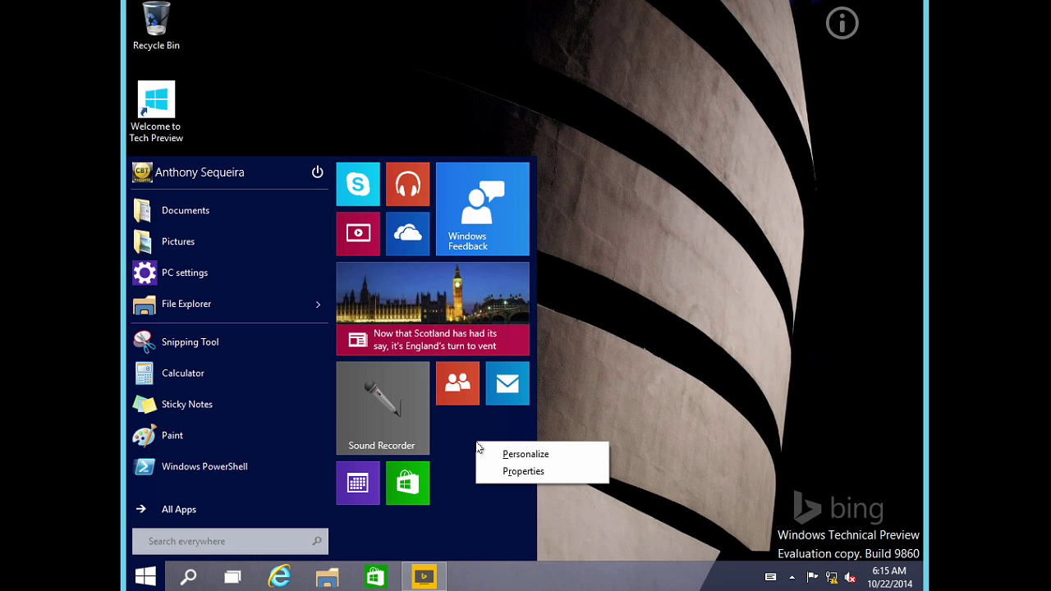
click(525, 460)
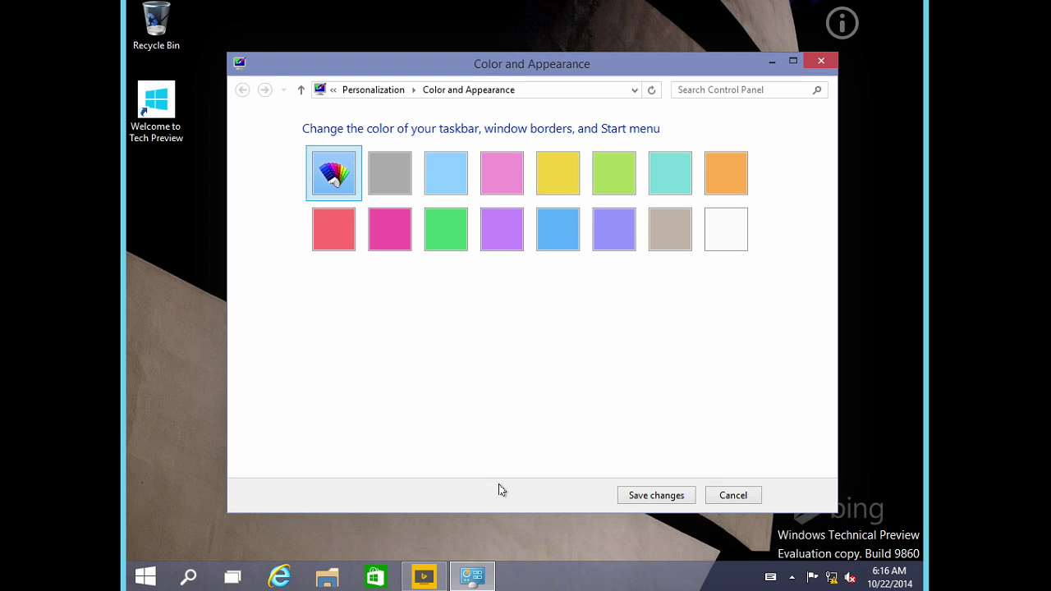
click(549, 244)
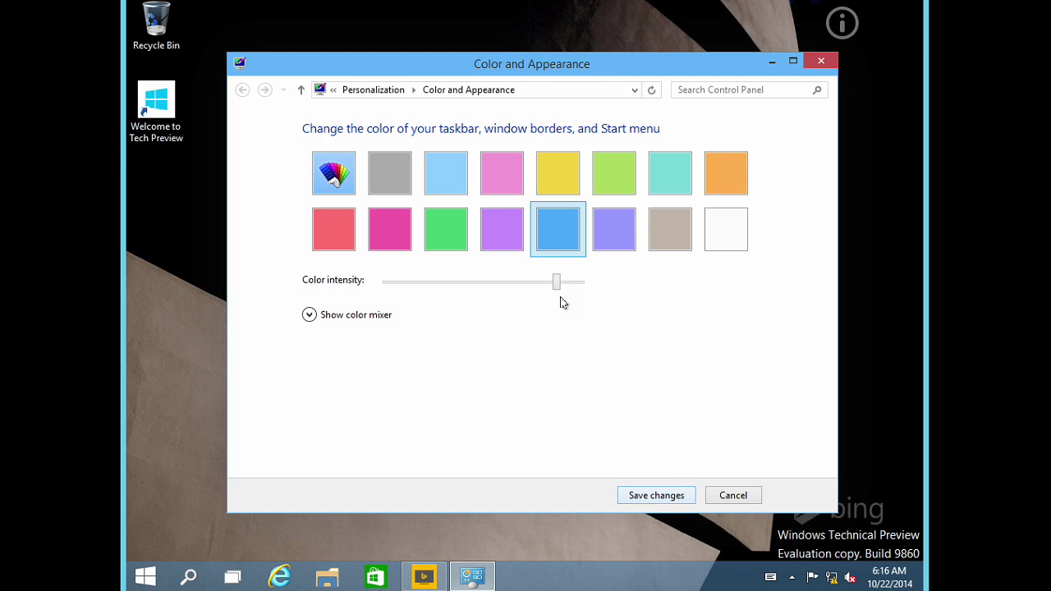
drag(557, 283, 617, 288)
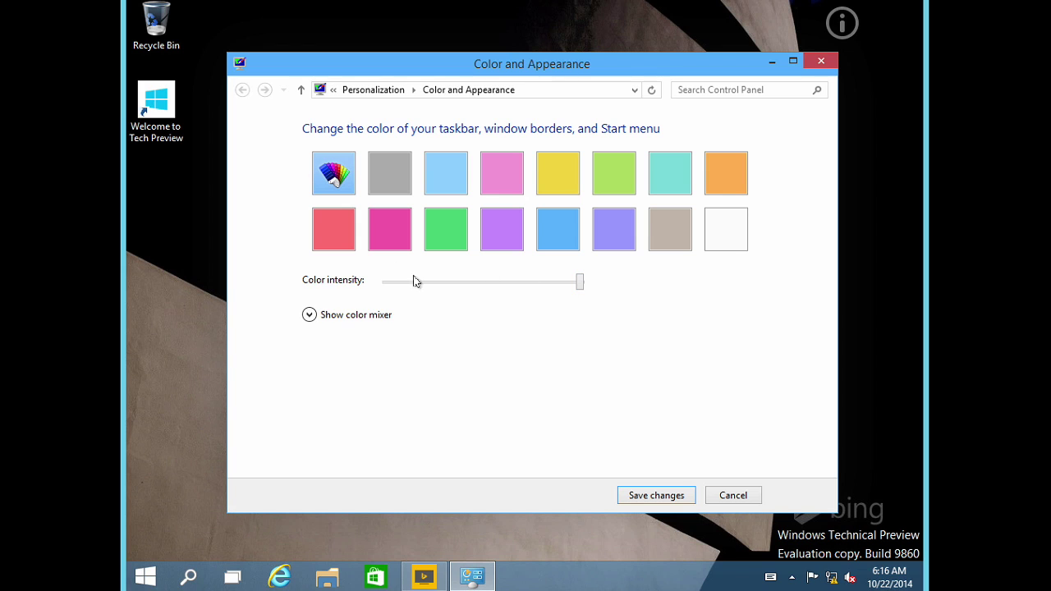
click(308, 314)
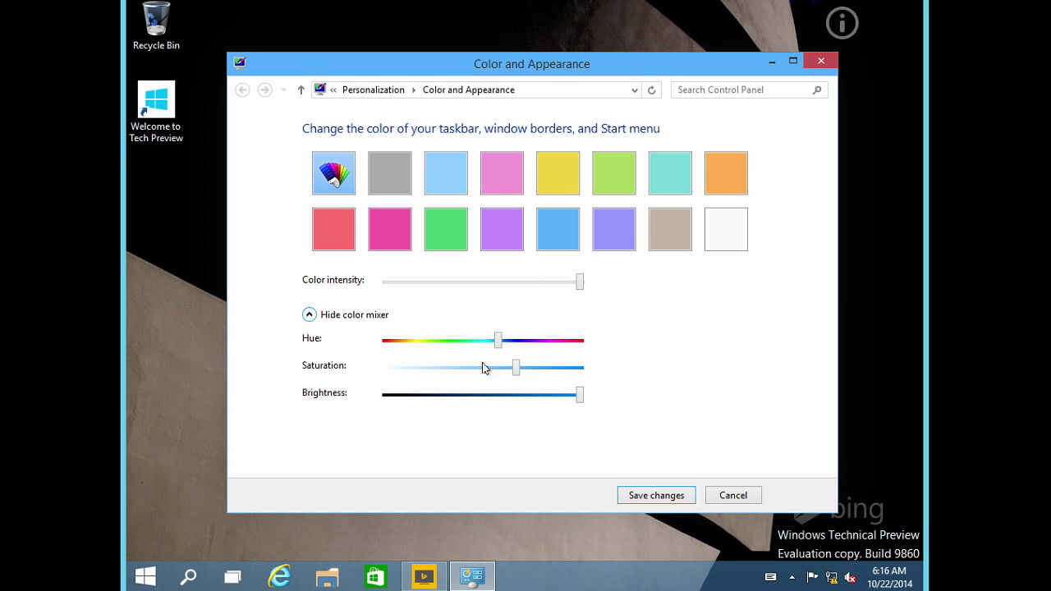
click(566, 237)
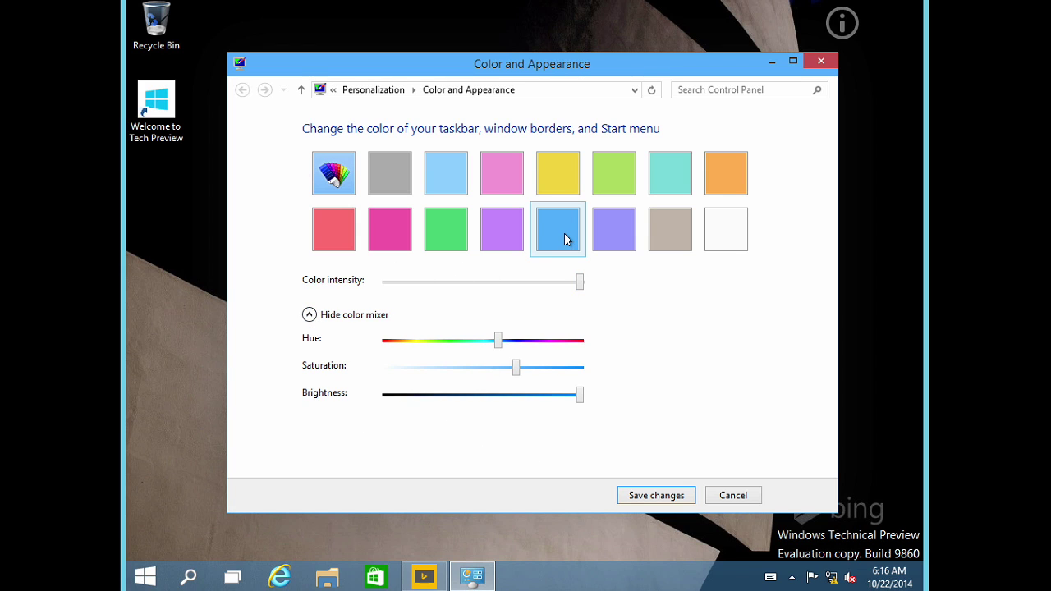
click(657, 496)
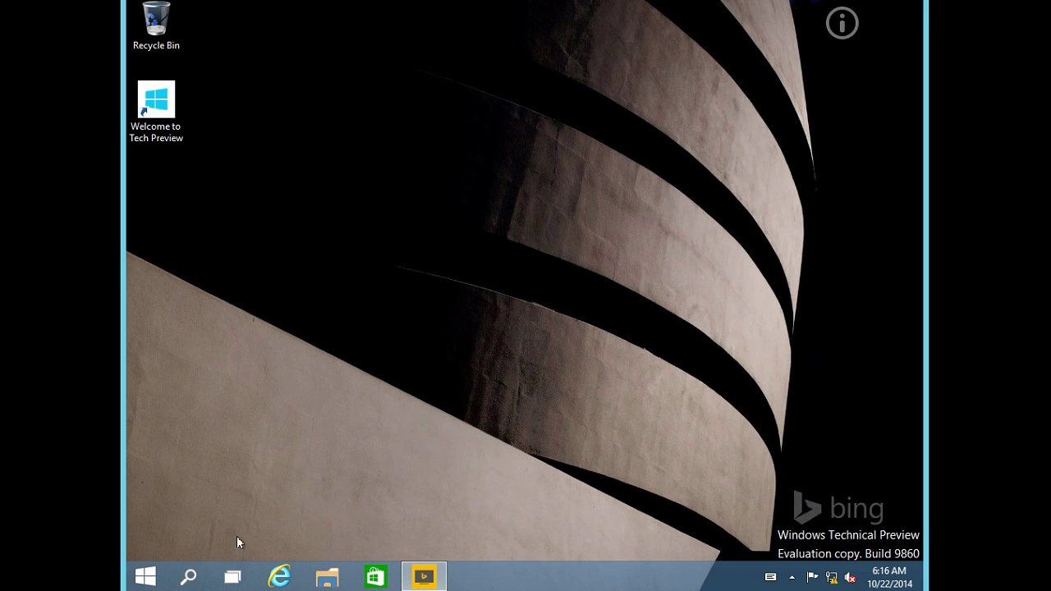
Step: Personalize the Start menu with the automatic color swatch, save the changes, and reopen the Start menu to check its color
click(147, 577)
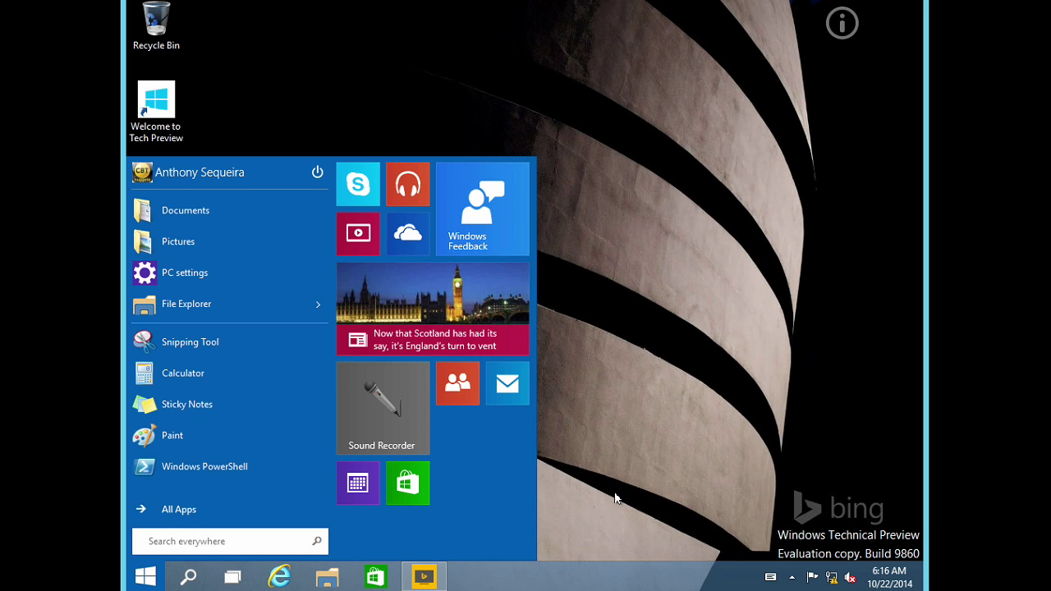
right_click(493, 454)
click(534, 460)
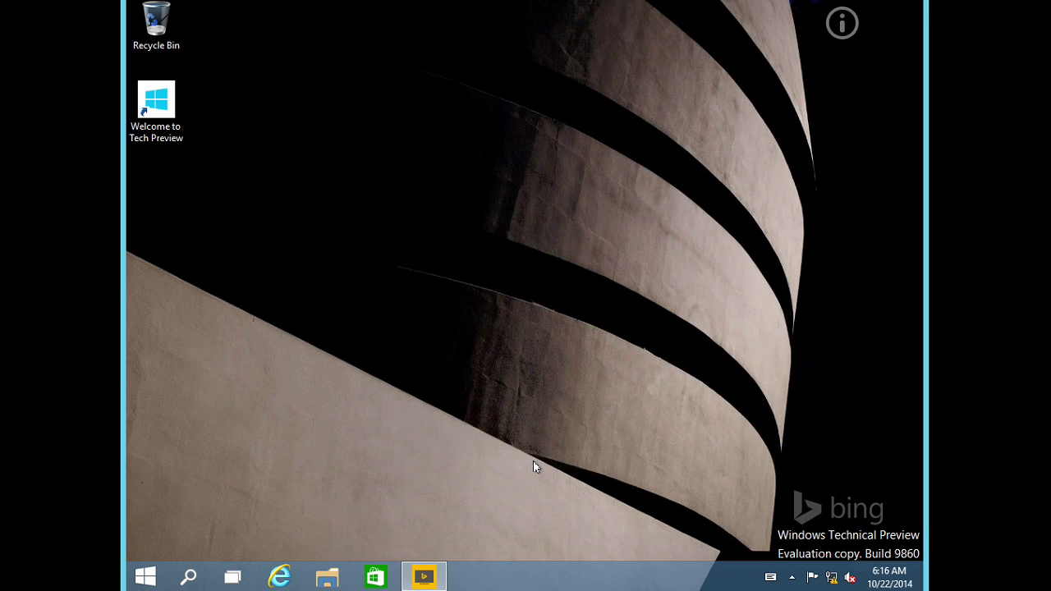
click(334, 192)
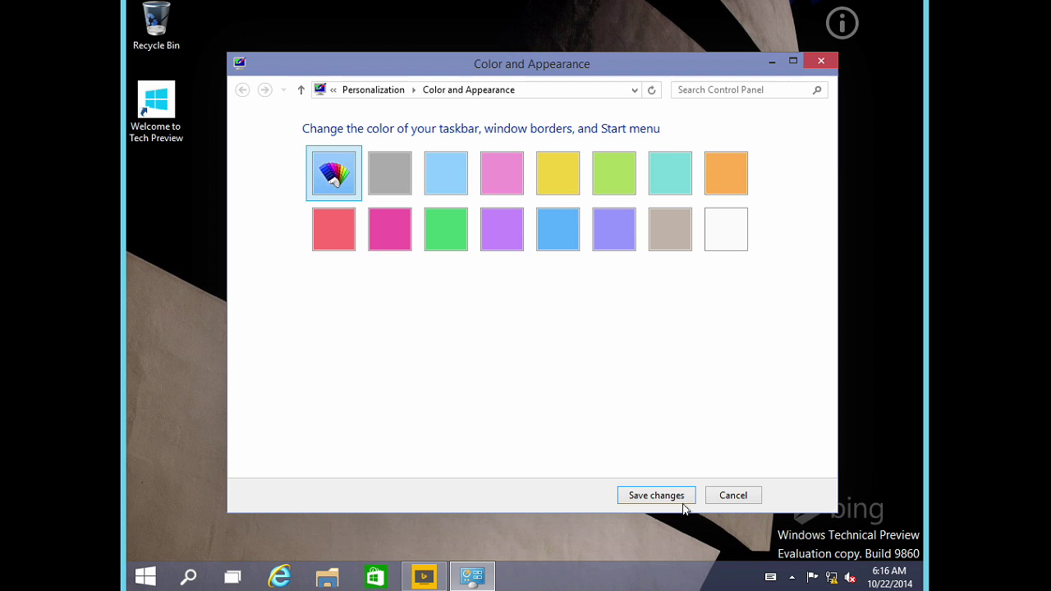
click(673, 496)
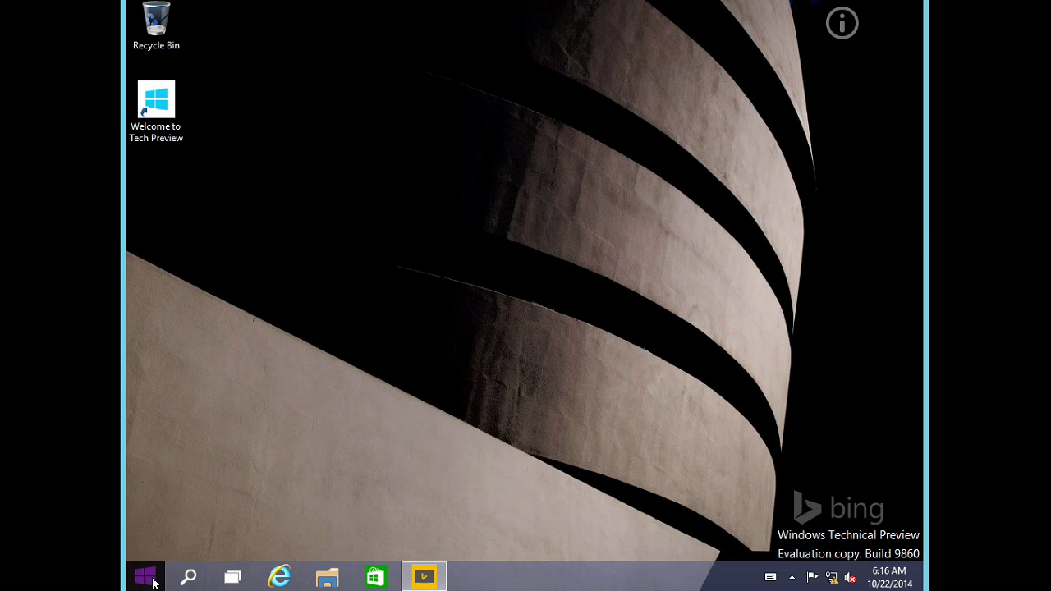
click(145, 576)
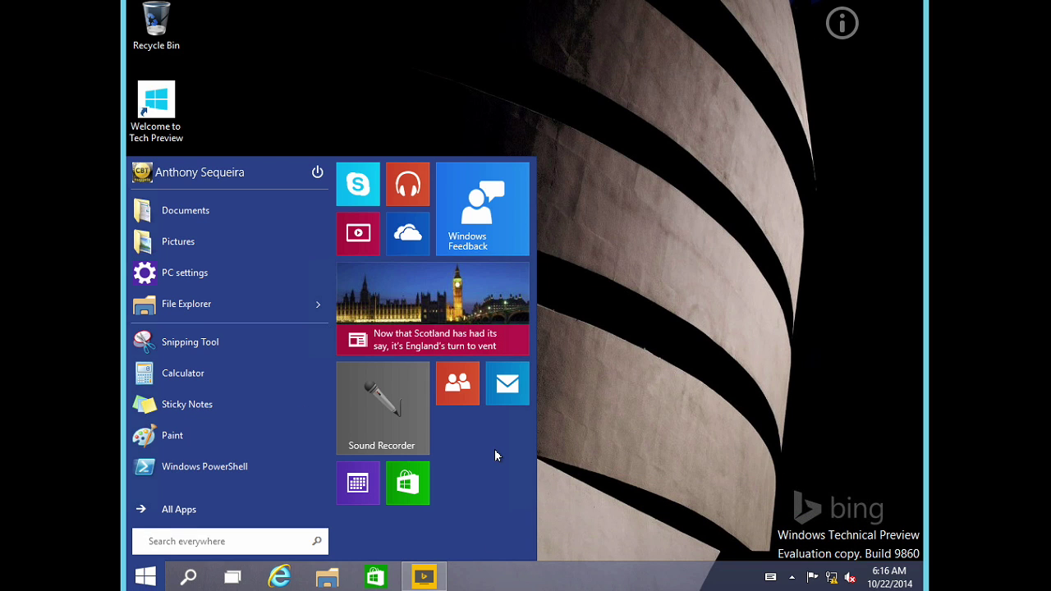
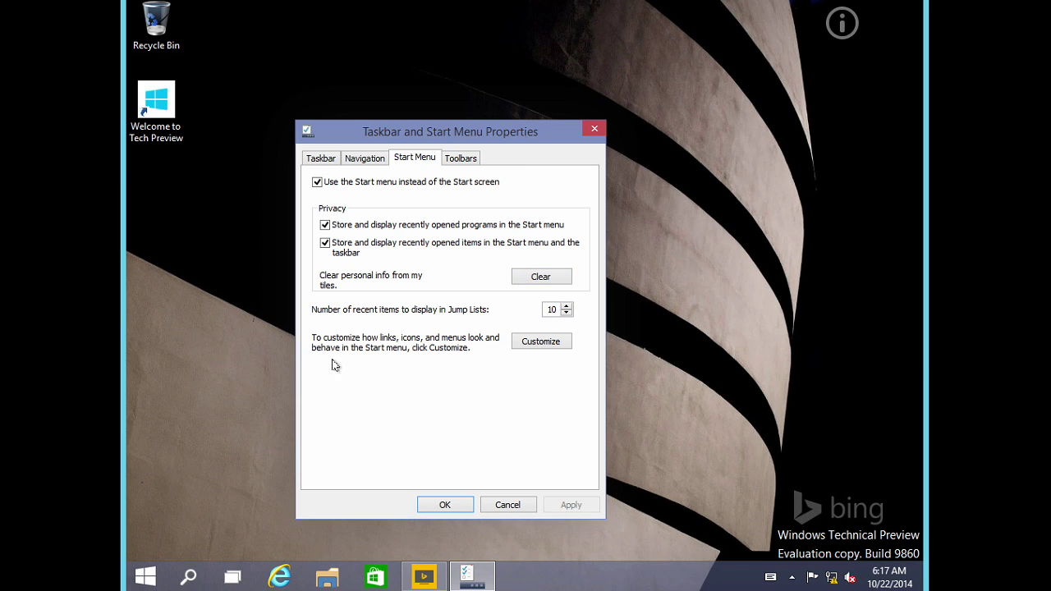
Step: Enable System administrative tools in the Start menu customization options
click(534, 341)
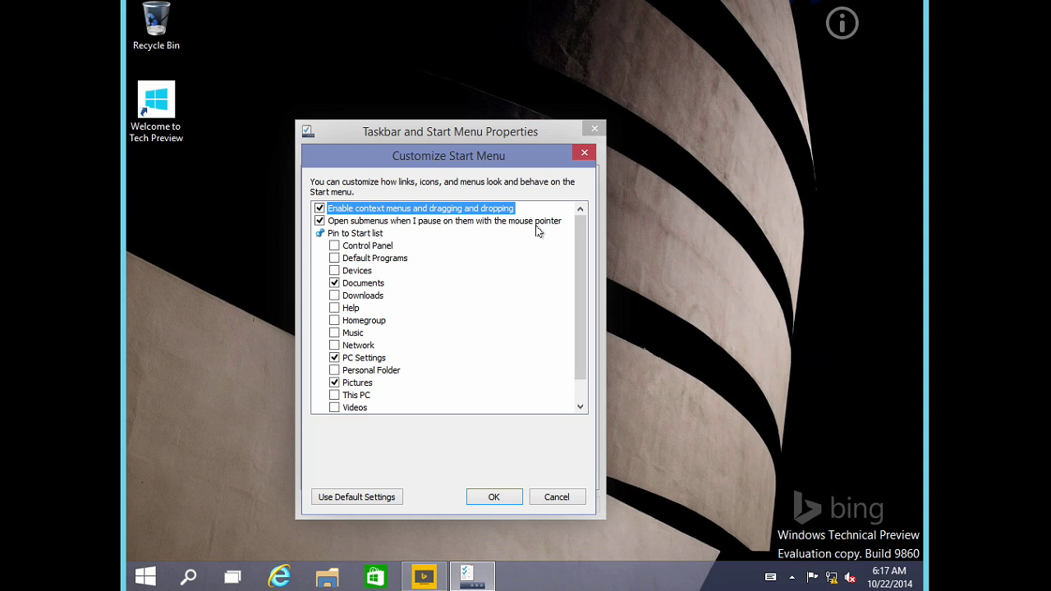
drag(582, 262, 588, 353)
click(319, 395)
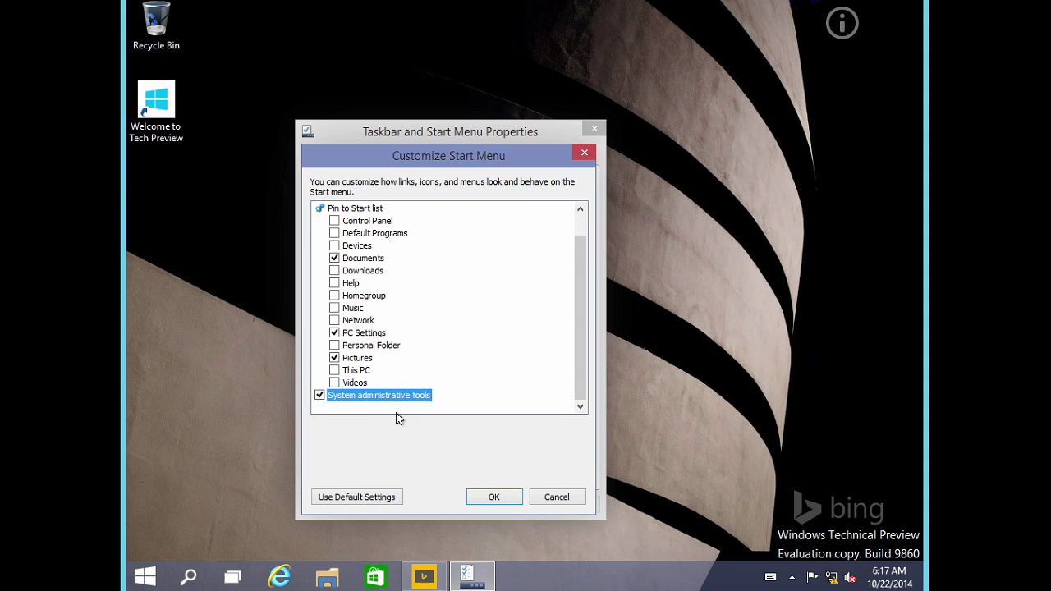
drag(582, 352, 582, 283)
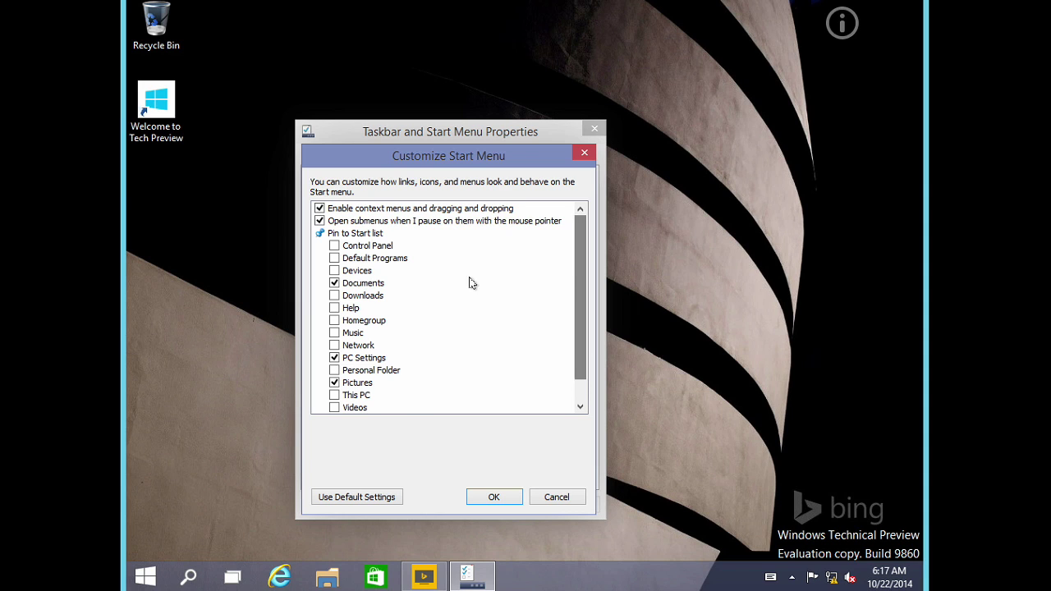
Step: Add Control Panel, Downloads and Music to the pinned Start list, save the changes, and check the list in the Start menu
click(334, 246)
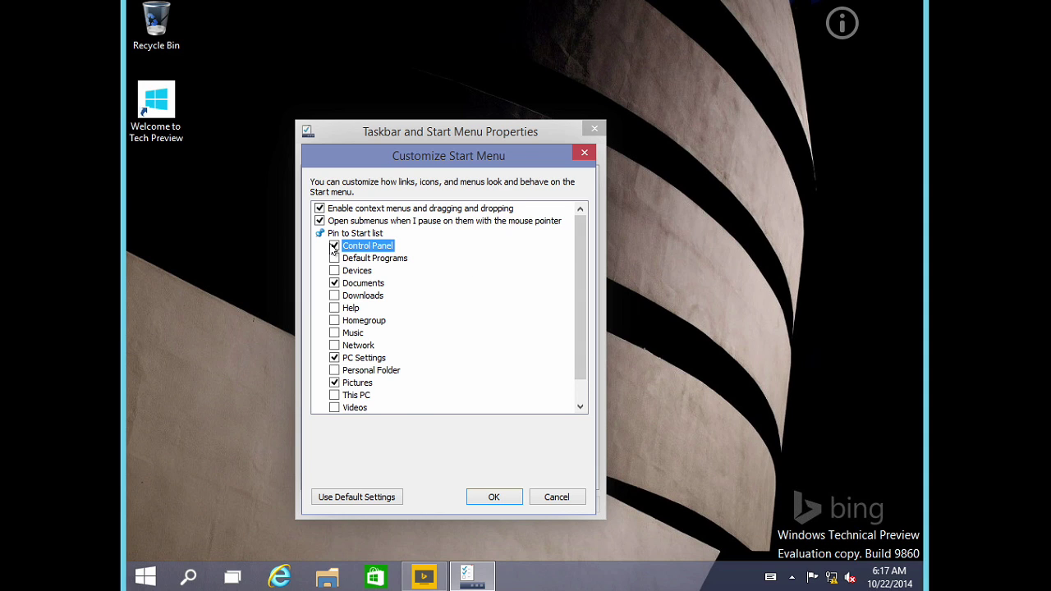
click(335, 297)
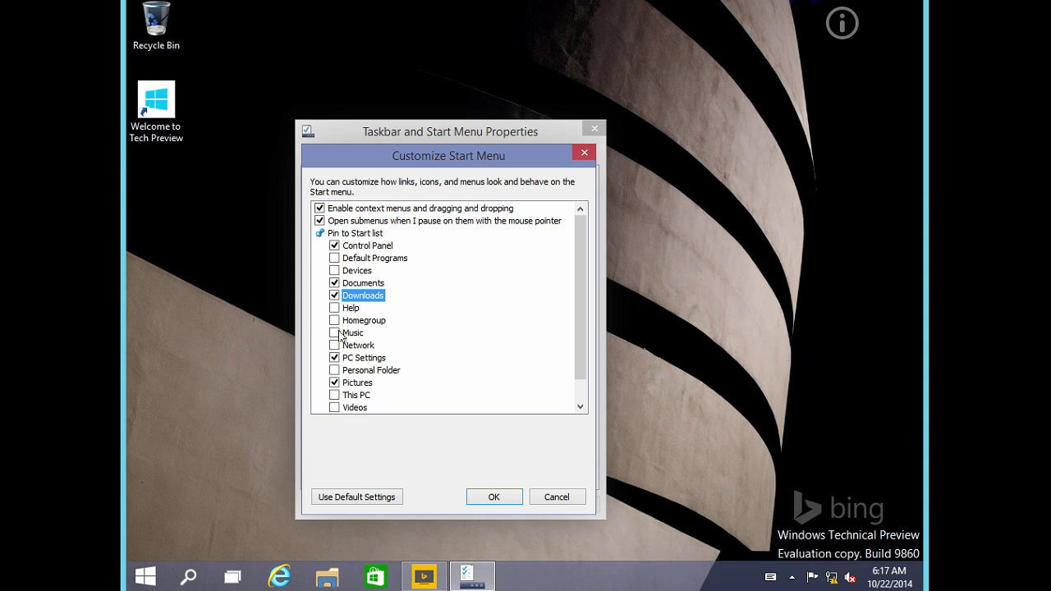
click(335, 334)
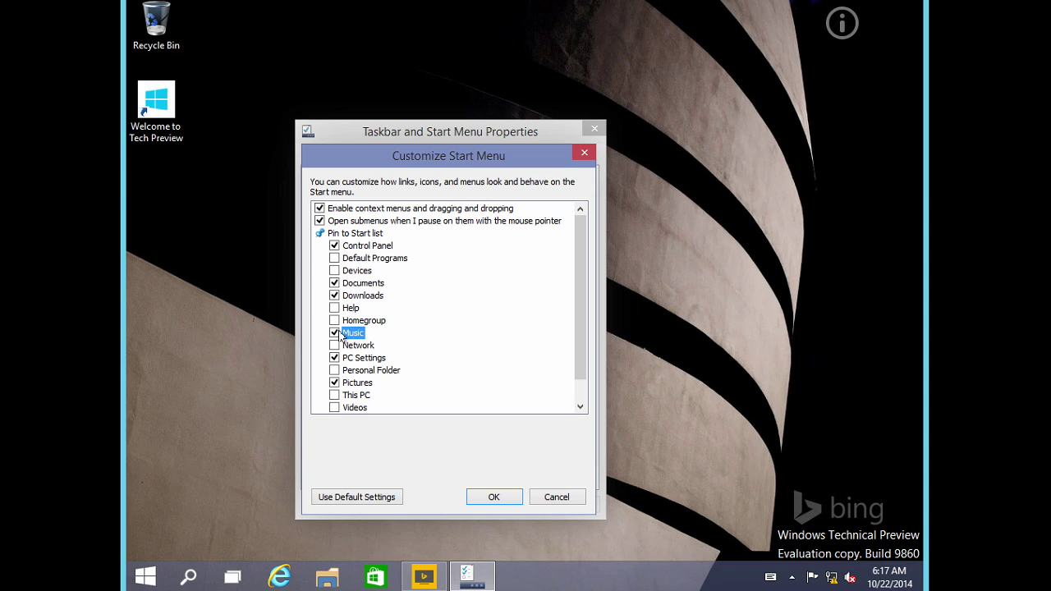
click(495, 499)
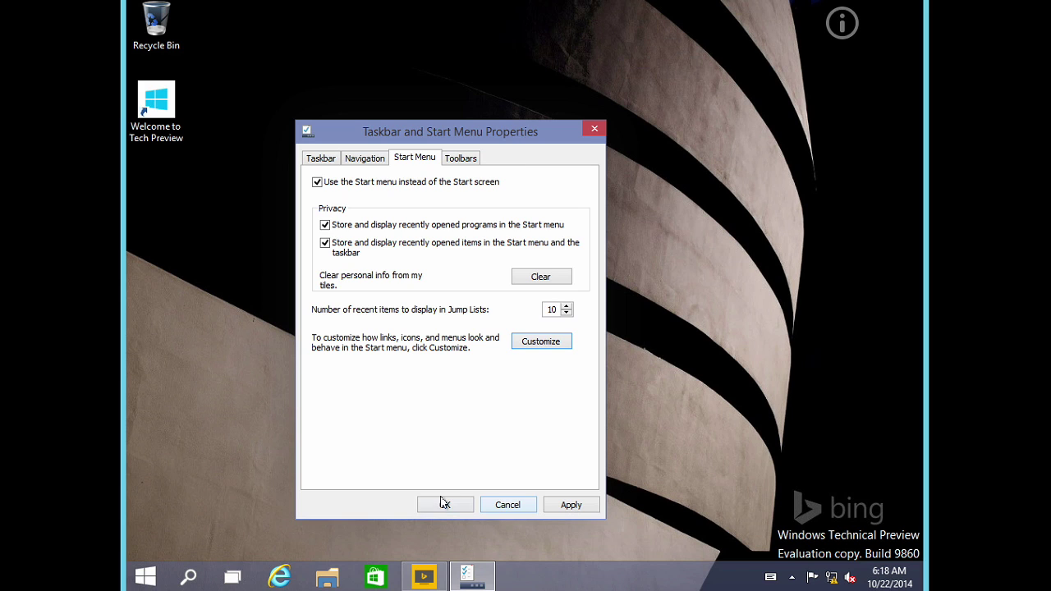
click(444, 506)
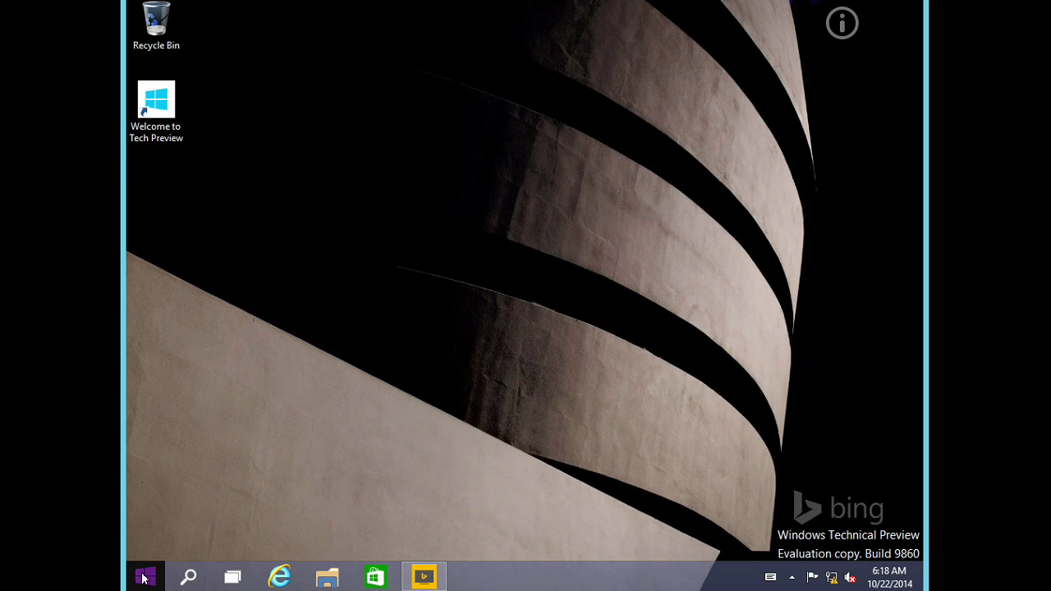
click(144, 577)
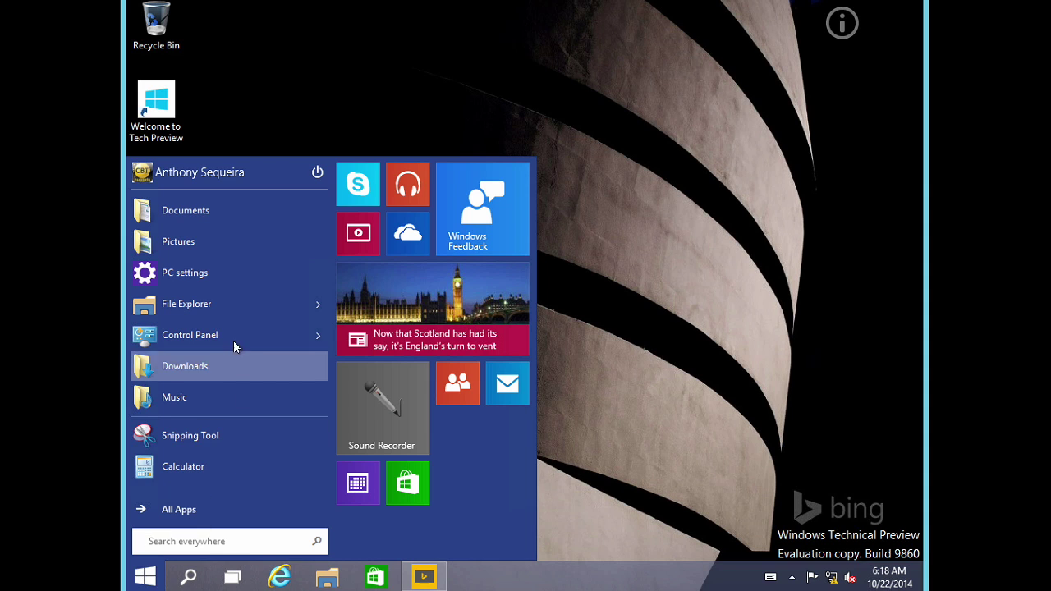
mouse_move(229, 332)
Step: Expand the Administrative Tools group at the end of All Apps to examine its contents
click(199, 512)
click(199, 512)
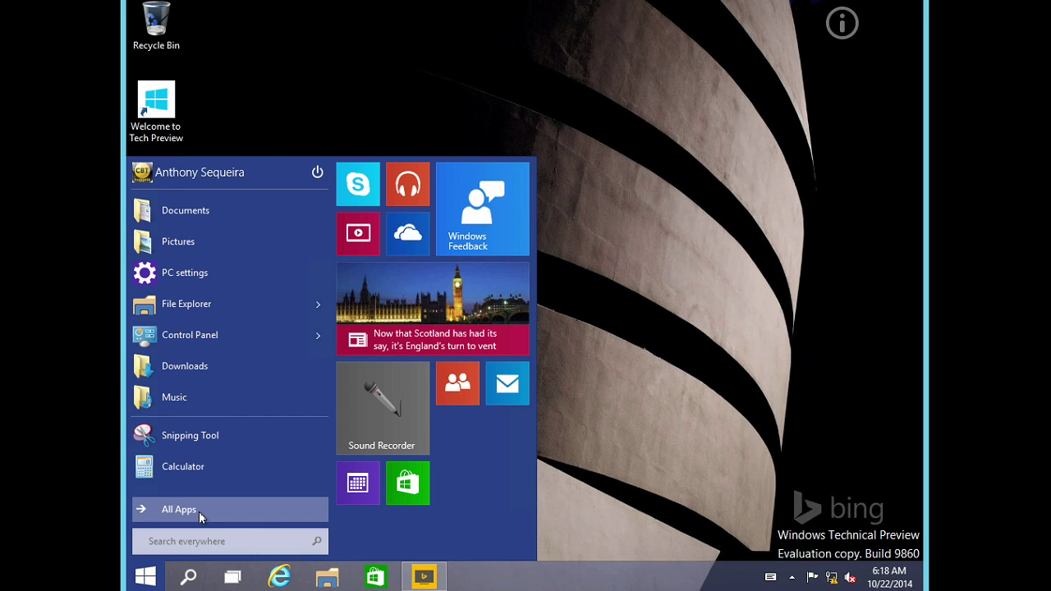
click(199, 512)
drag(319, 302, 311, 492)
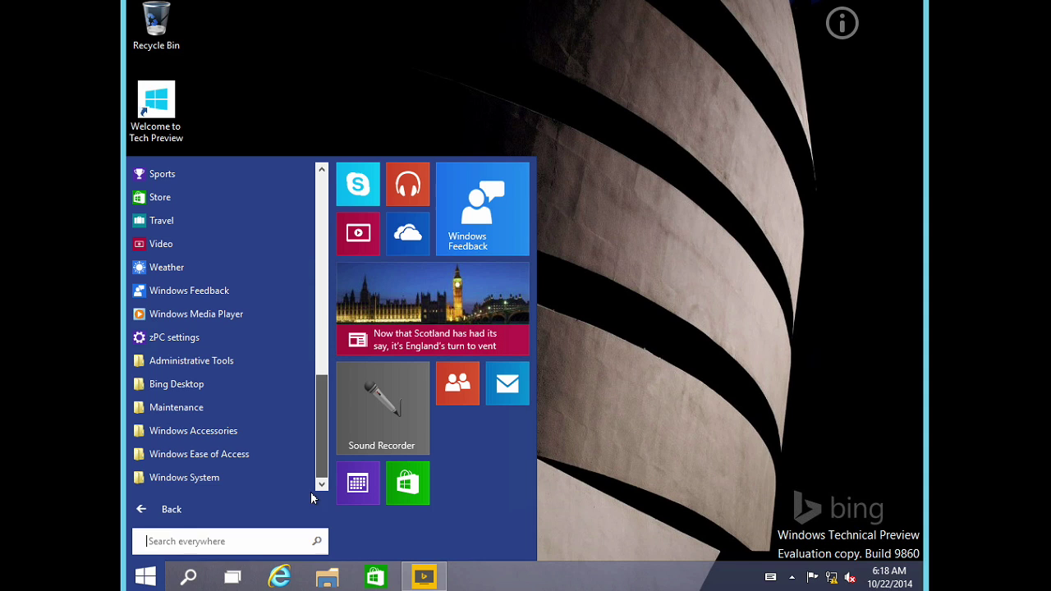
click(211, 360)
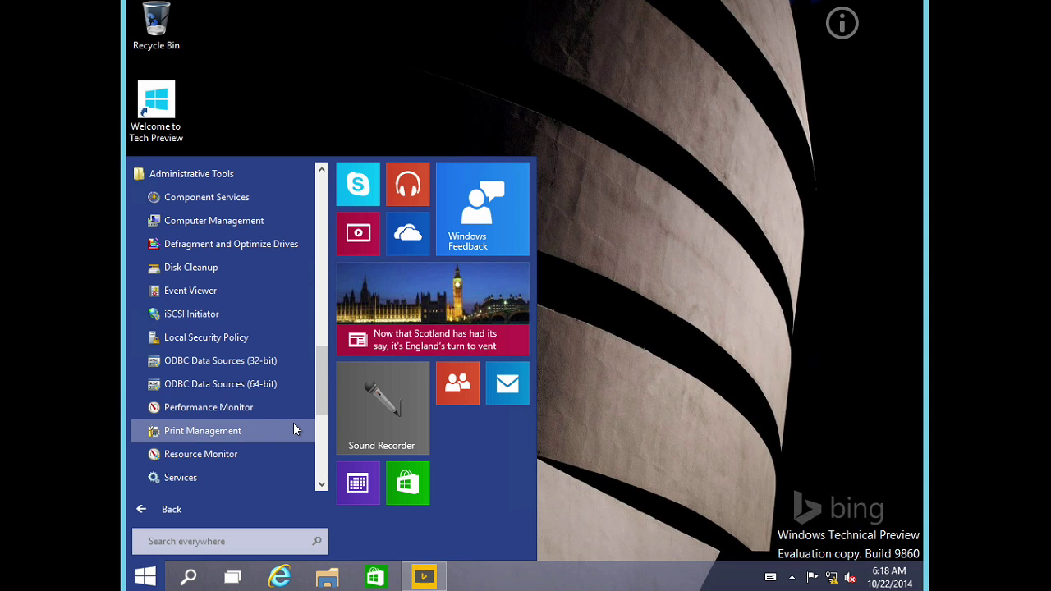
Step: Disable System administrative tools in the Start menu customization options and save the changes
right_click(508, 488)
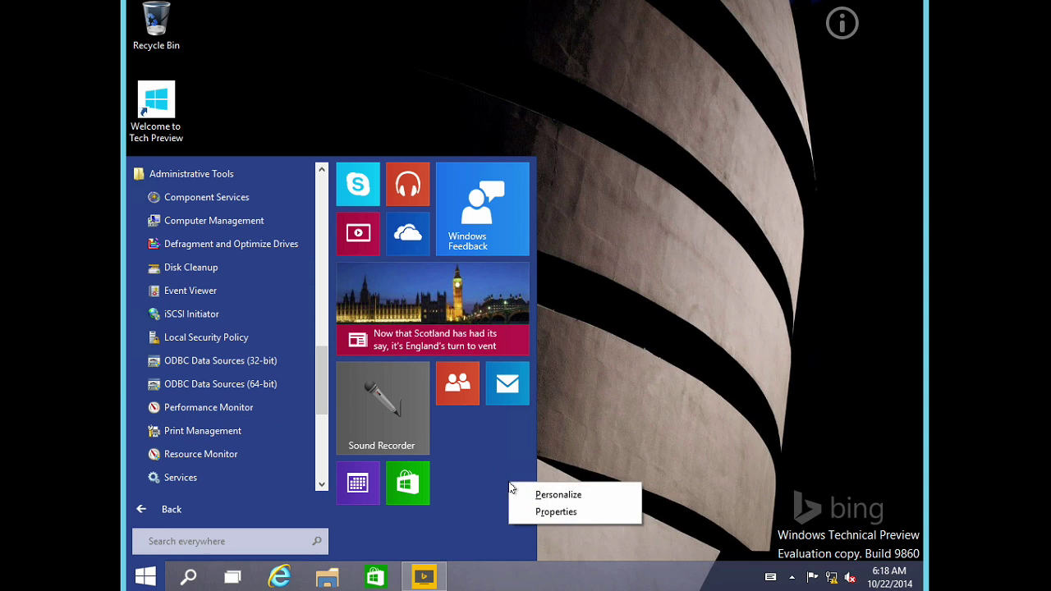
click(590, 521)
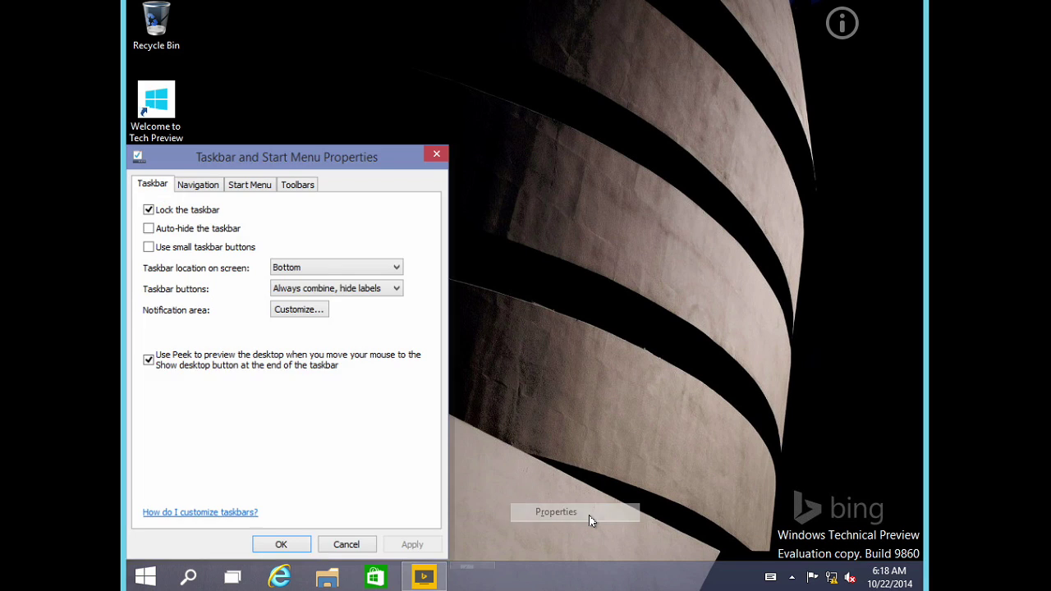
click(263, 196)
click(372, 377)
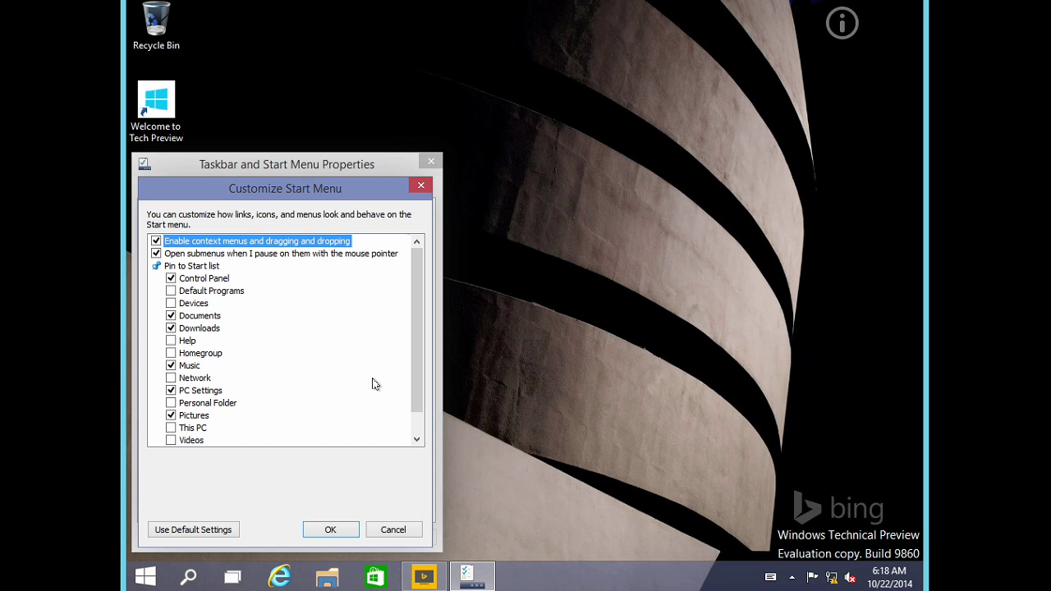
scroll(418, 363, down, 1)
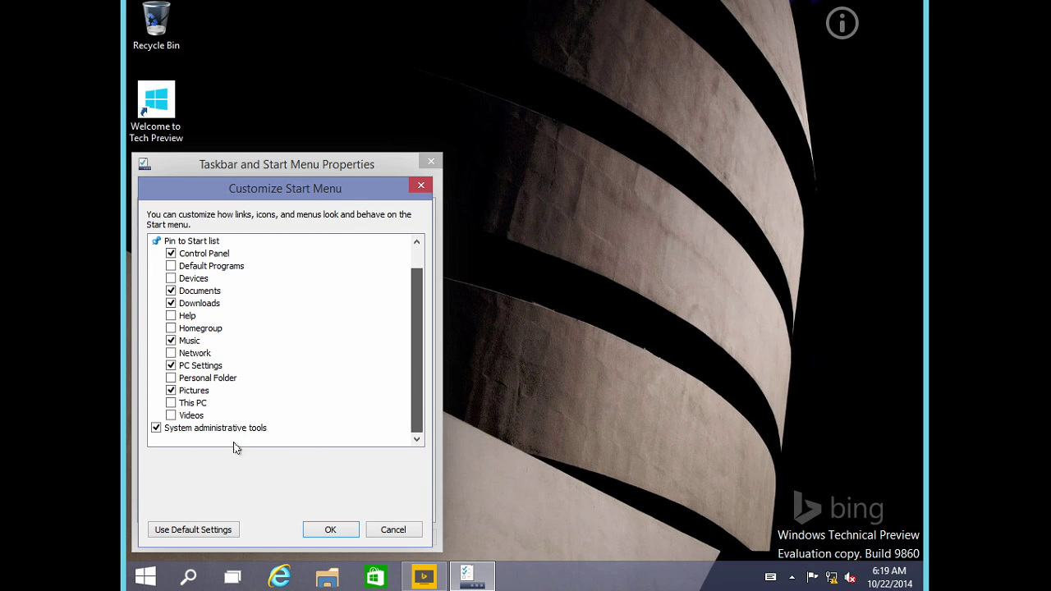
click(155, 430)
click(333, 531)
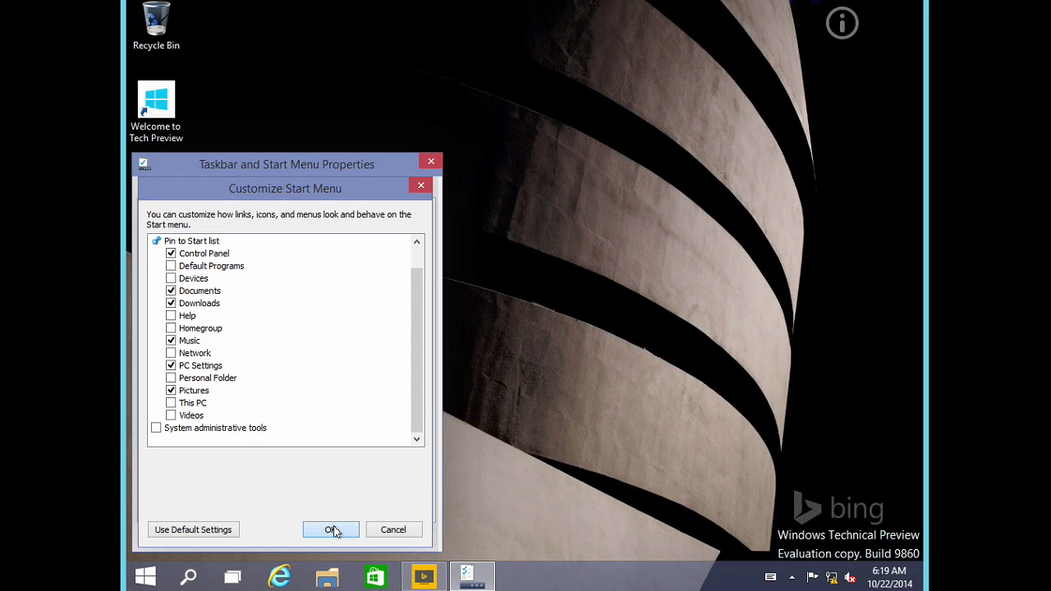
click(281, 537)
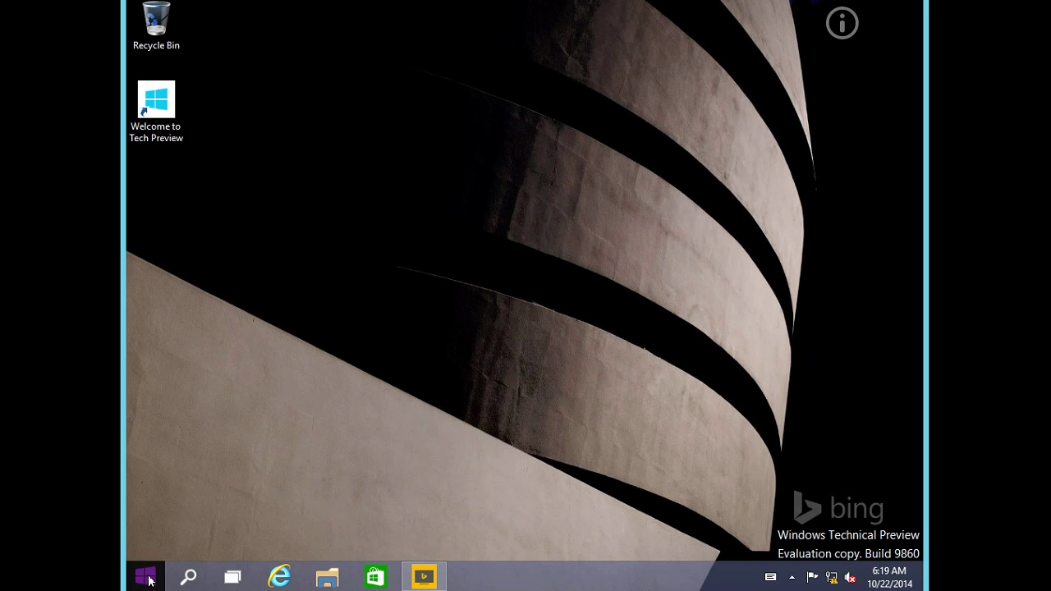
Step: Check the end of the All Apps list for the Administrative Tools group, and return to the main Start menu list
click(146, 578)
click(191, 510)
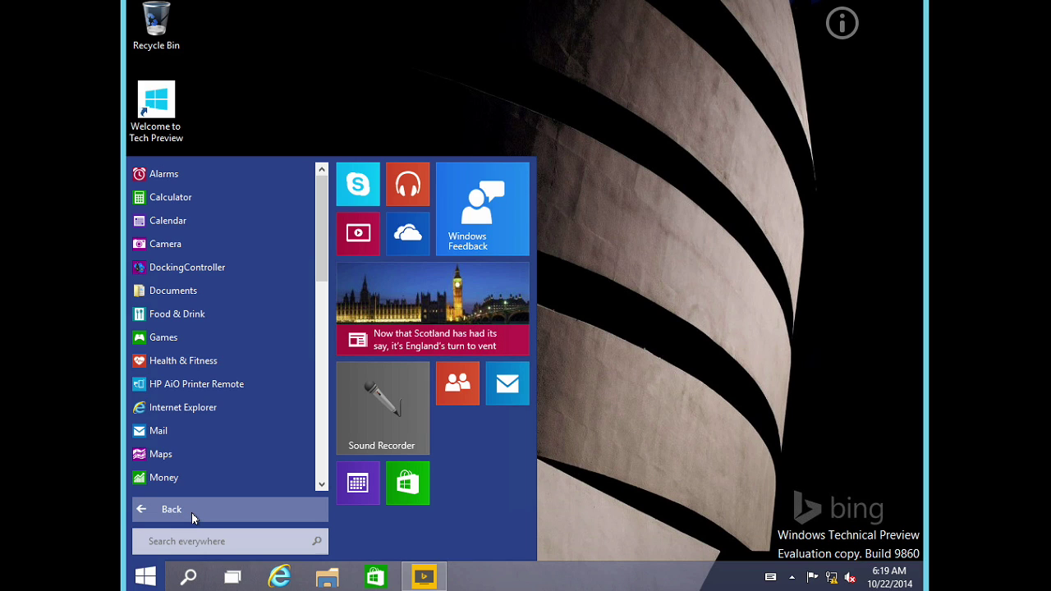
drag(321, 278, 320, 502)
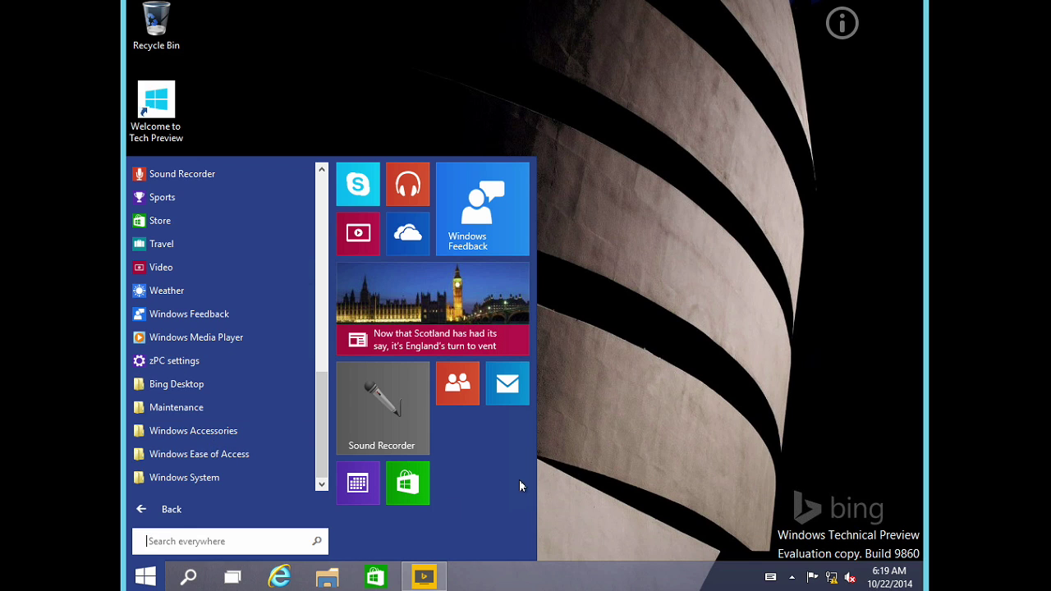
click(174, 509)
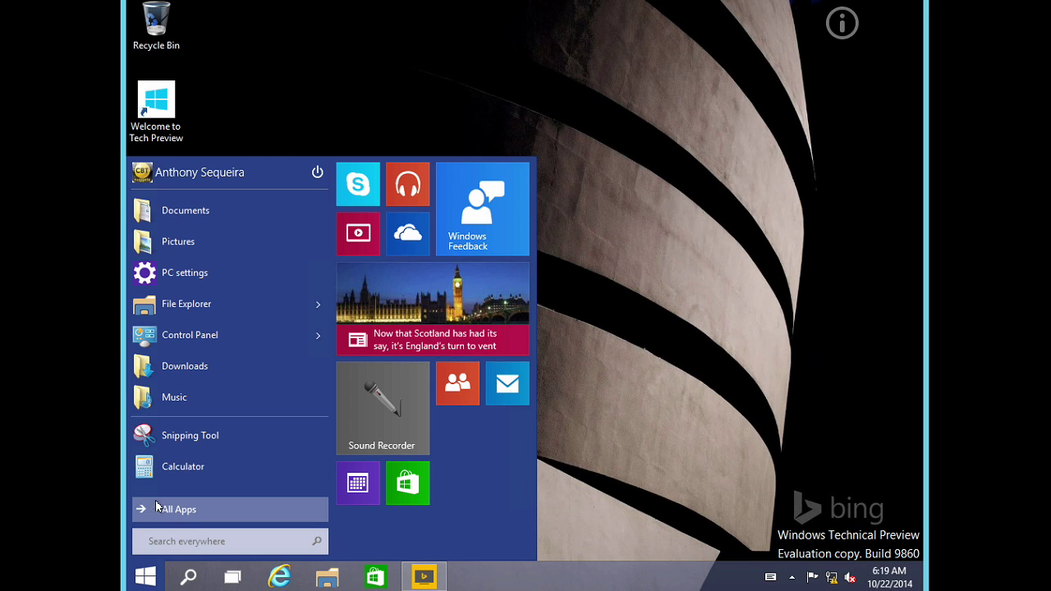
Step: Enable System administrative tools again in the Start menu customization options and save the changes
right_click(494, 463)
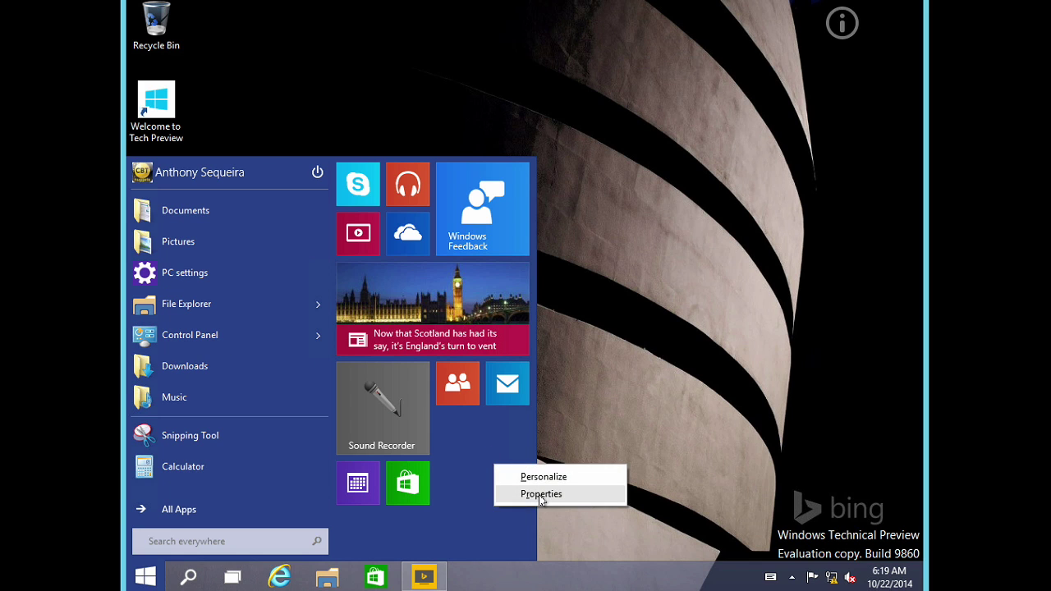
click(540, 495)
click(257, 190)
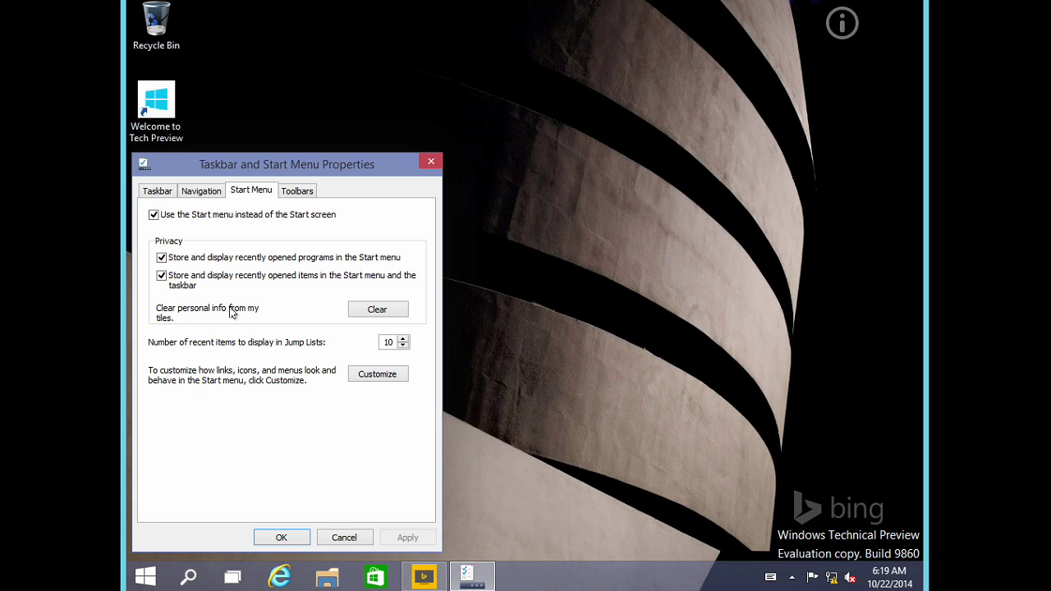
click(379, 374)
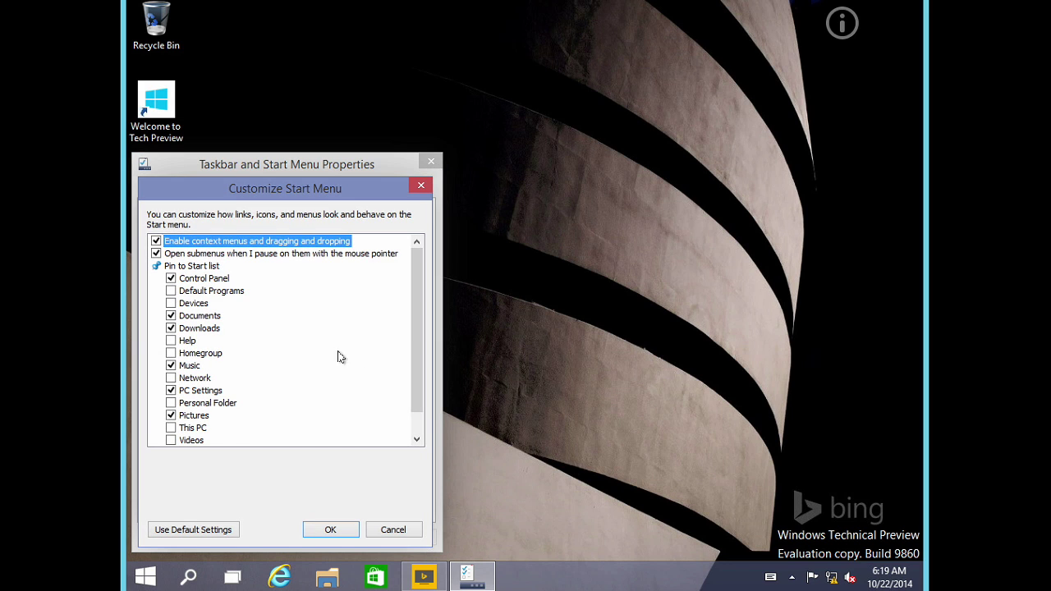
scroll(417, 334, down, 1)
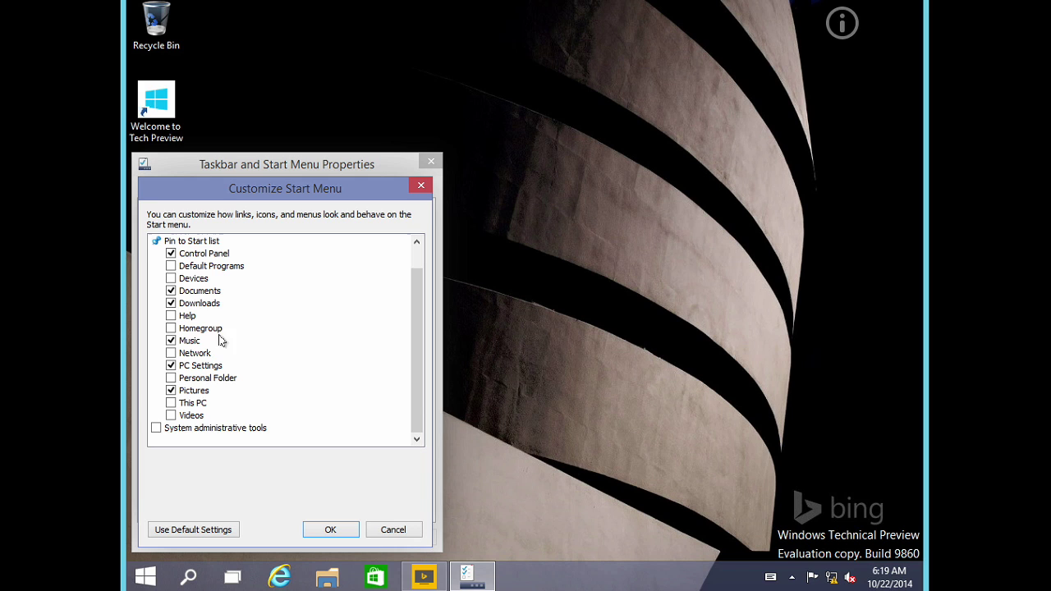
click(156, 428)
click(332, 532)
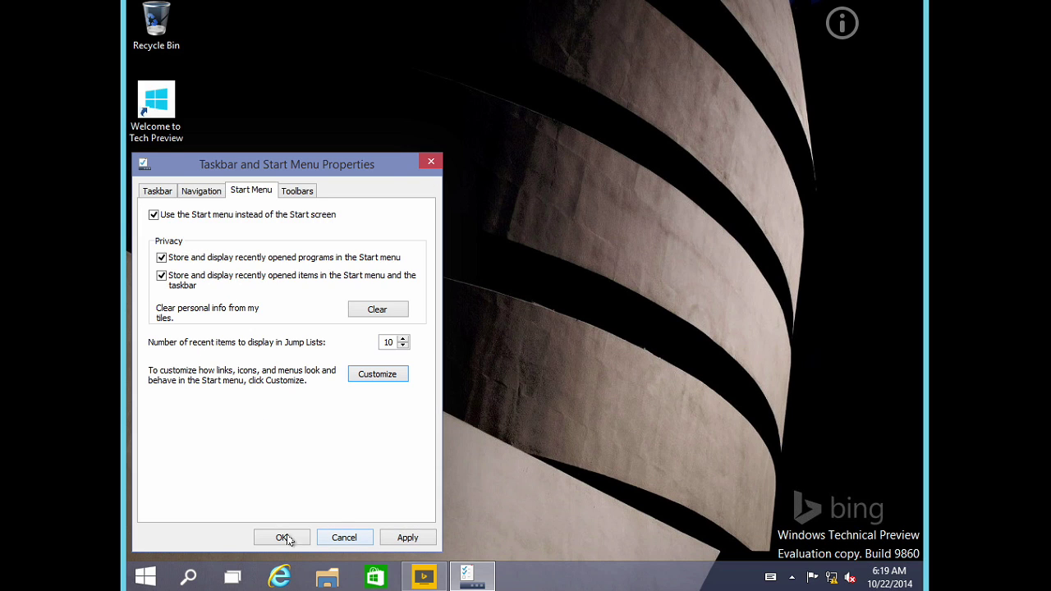
click(282, 537)
Step: Reopen All Apps in the Start menu and expand the Administrative Tools group to review its tools
click(145, 577)
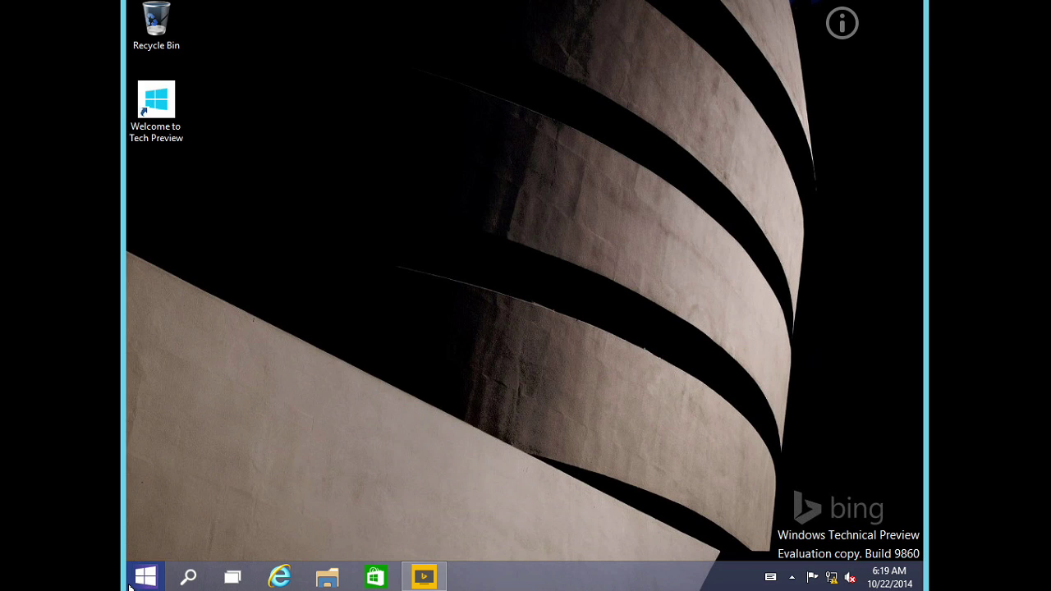
click(215, 508)
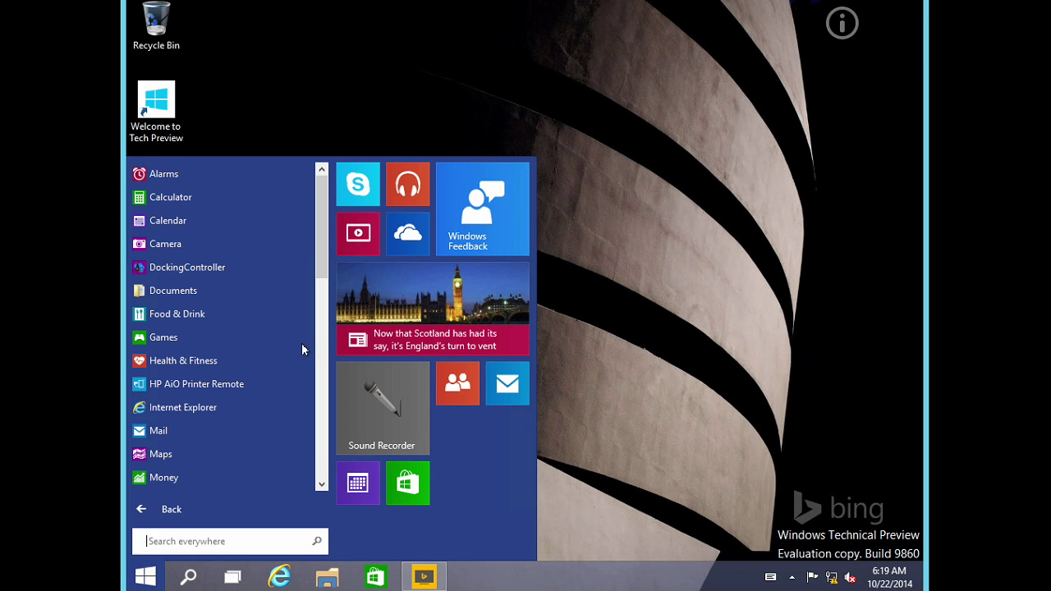
scroll(319, 254, down, 10)
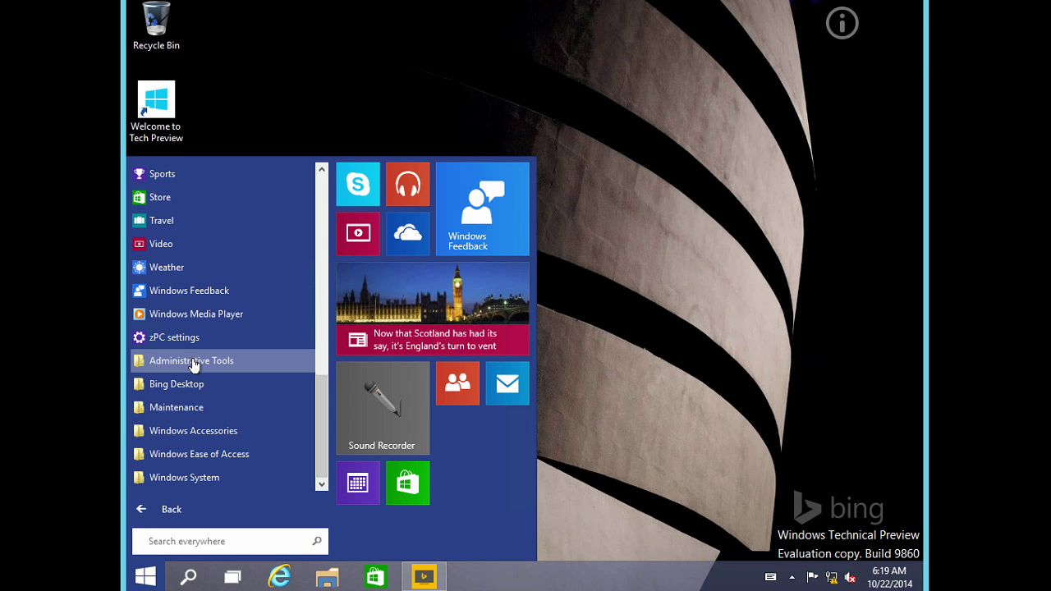
click(195, 359)
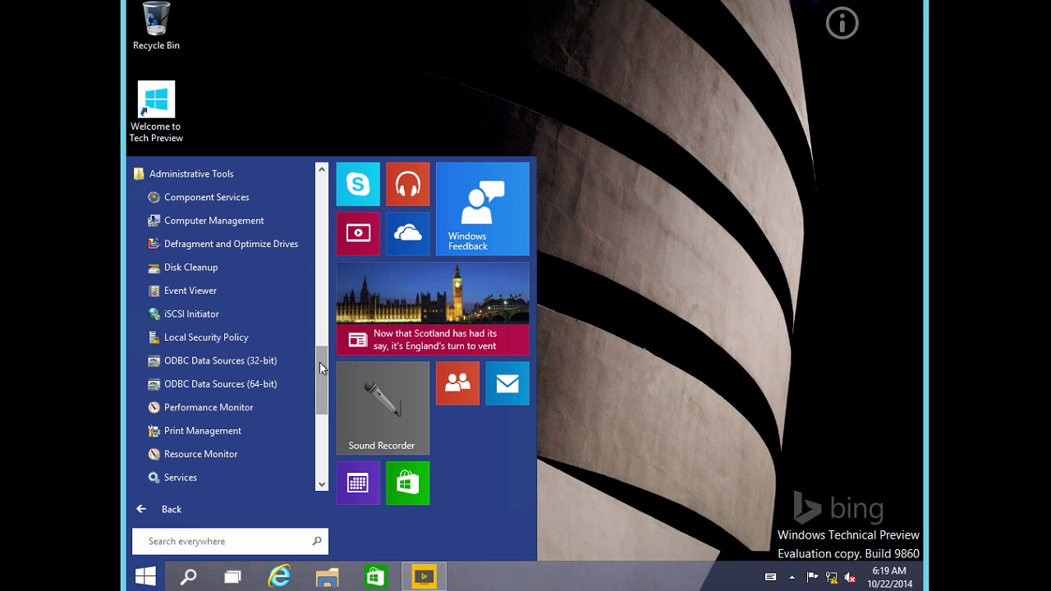
mouse_move(319, 362)
mouse_down()
mouse_move(320, 402)
mouse_move(321, 361)
mouse_up()
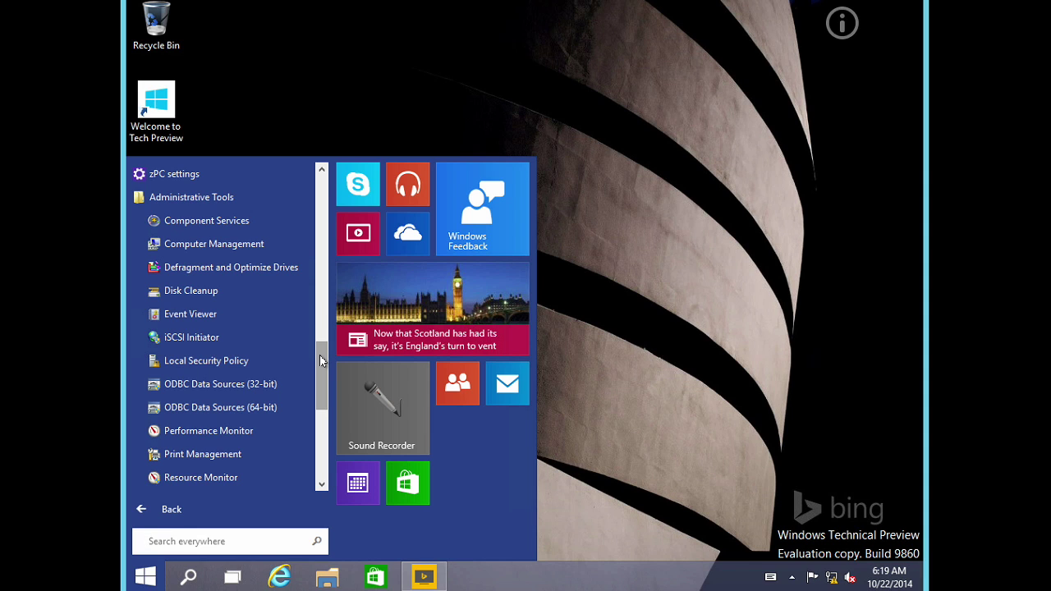
Step: Launch Computer Management from Administrative Tools, view Disk Management under Storage, and close the console
click(253, 245)
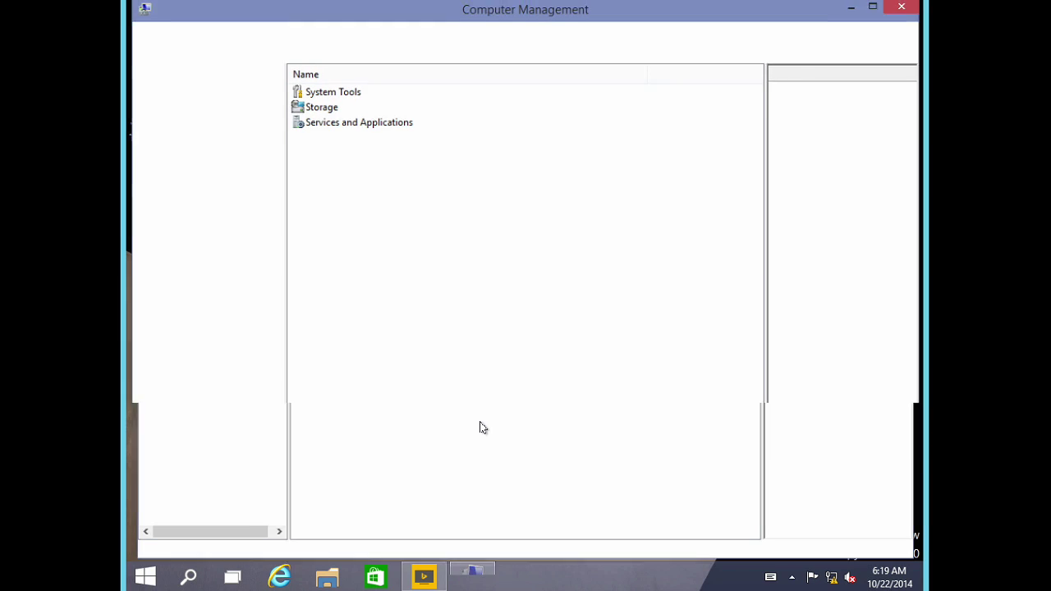
click(230, 203)
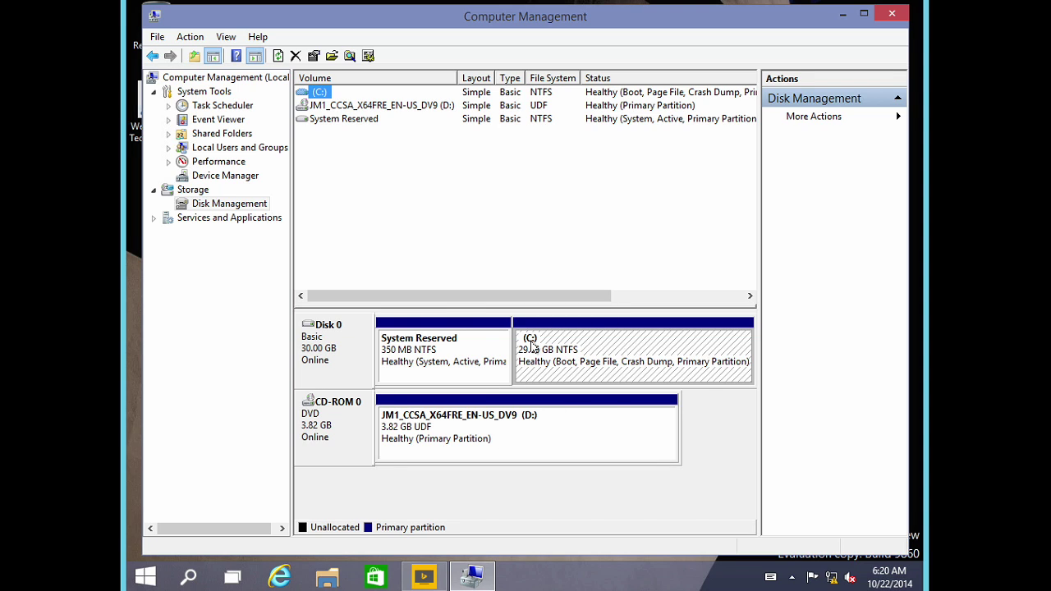
click(895, 15)
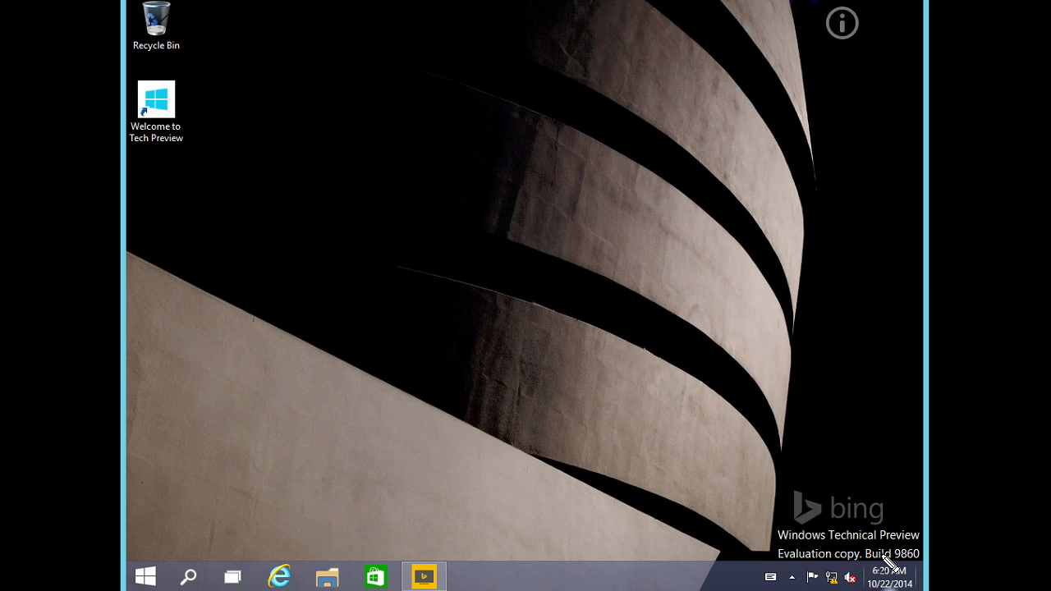
mouse_move(878, 536)
mouse_down()
mouse_move(853, 567)
mouse_move(899, 568)
mouse_move(923, 550)
mouse_move(918, 541)
mouse_up()
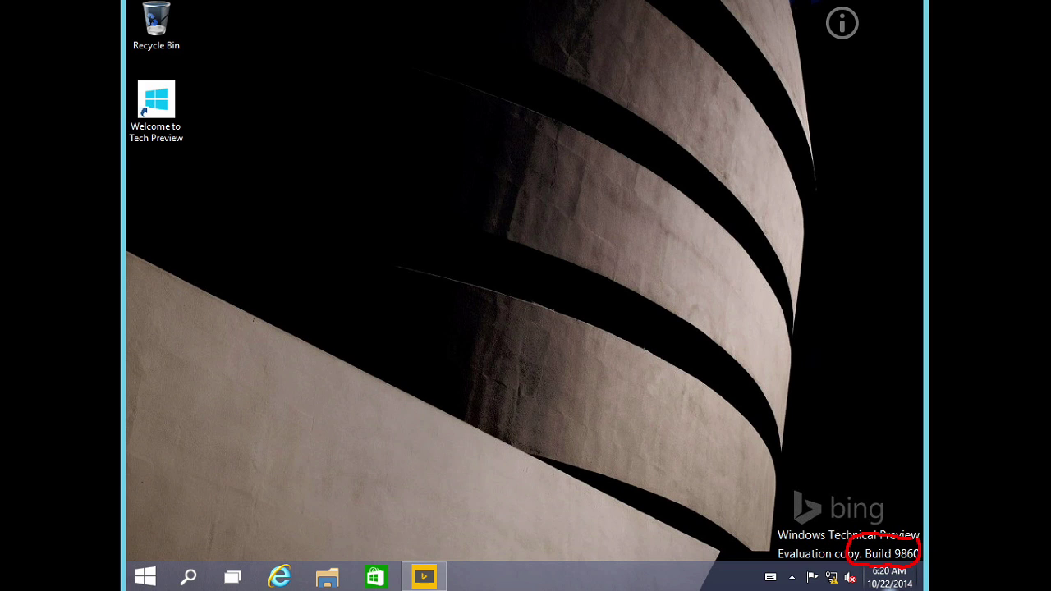